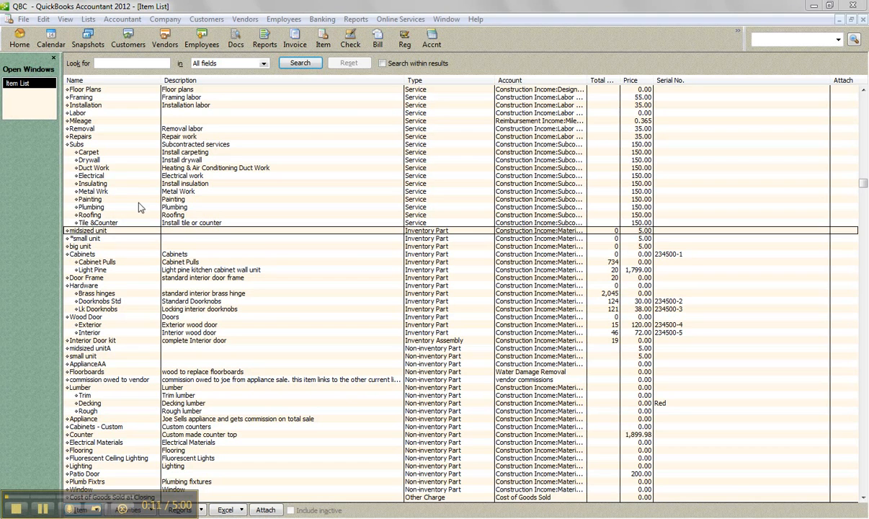
Check whether the item type can be changed for the midsized unit inventory part and the Floor Plans service item
{"action": "double_click", "coordinate": [103, 231]}
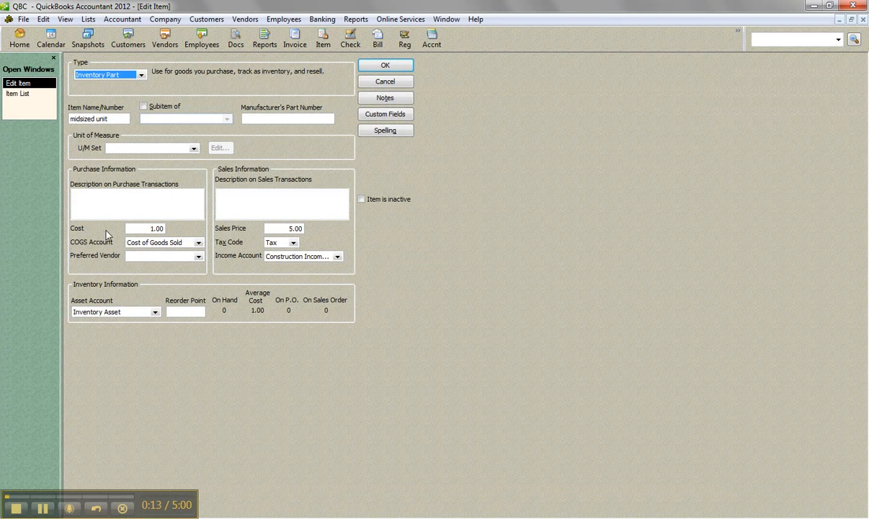
{"action": "left_click", "coordinate": [142, 76]}
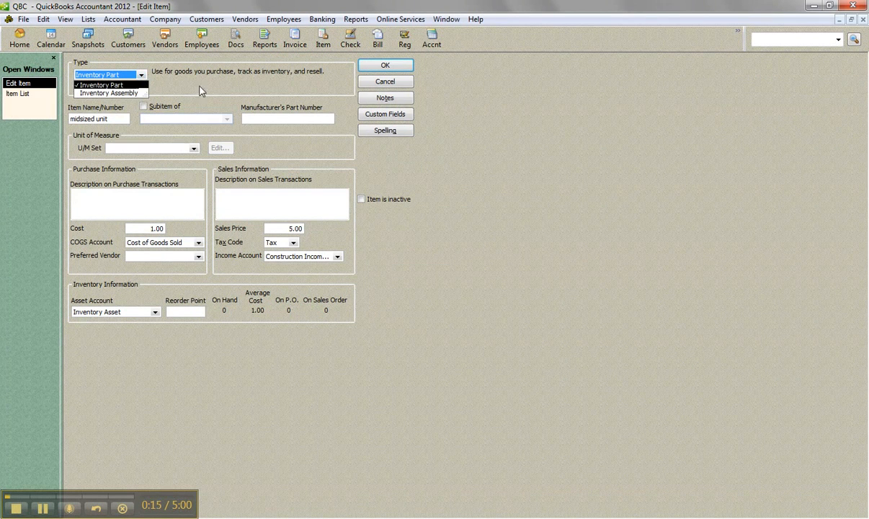
{"action": "left_click", "coordinate": [393, 82]}
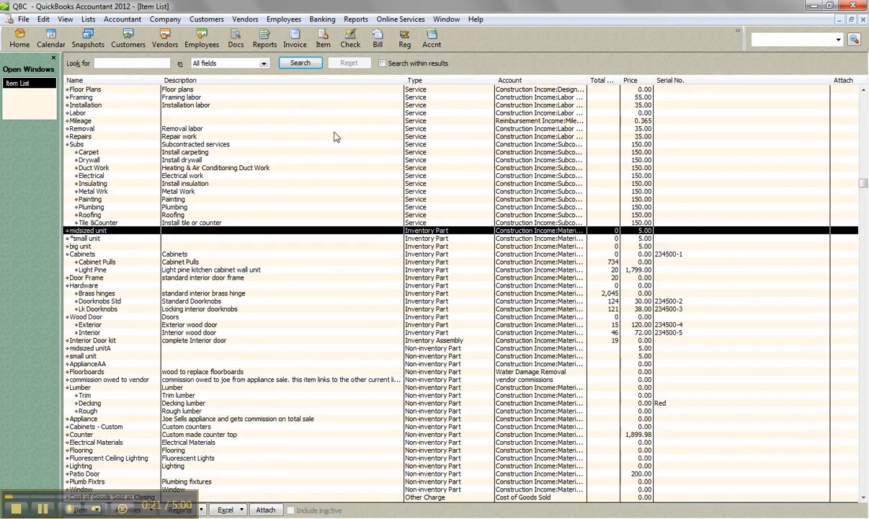
{"action": "double_click", "coordinate": [395, 89]}
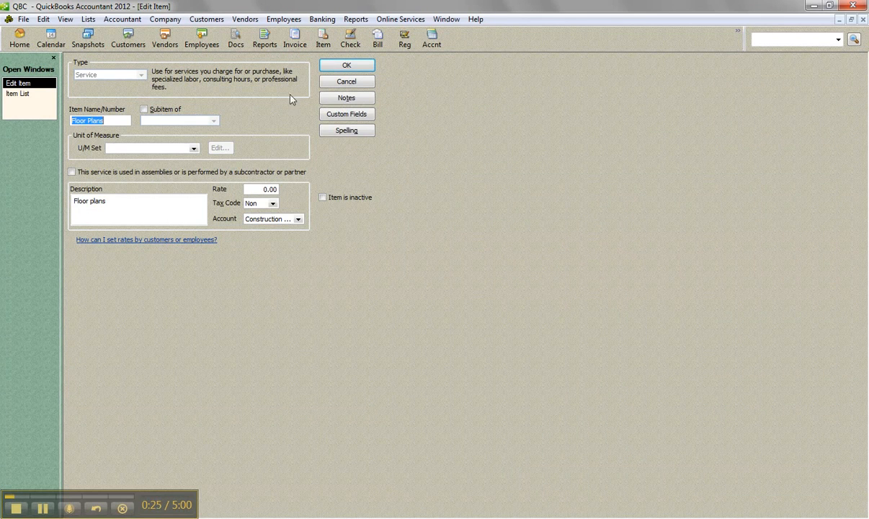
{"action": "left_click", "coordinate": [329, 85]}
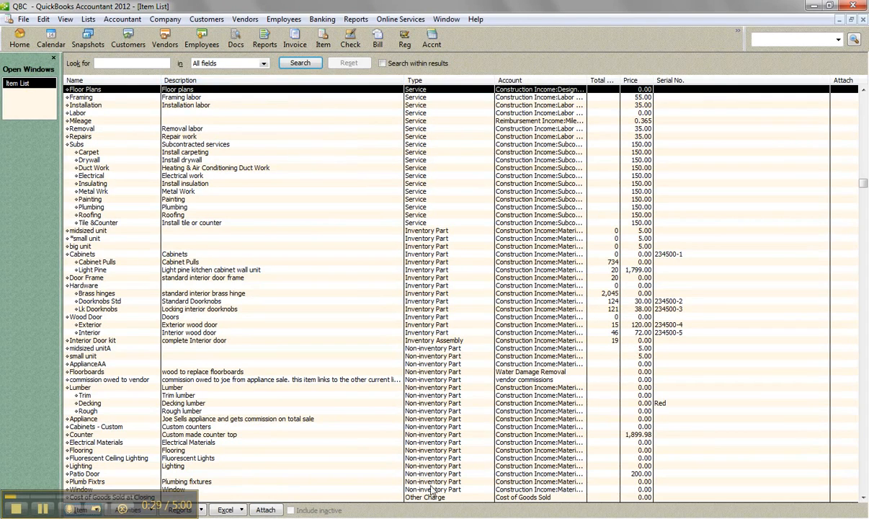
Check the item type choices for the Cost of Goods Sold at Closing item and leave it without saving
{"action": "double_click", "coordinate": [400, 497]}
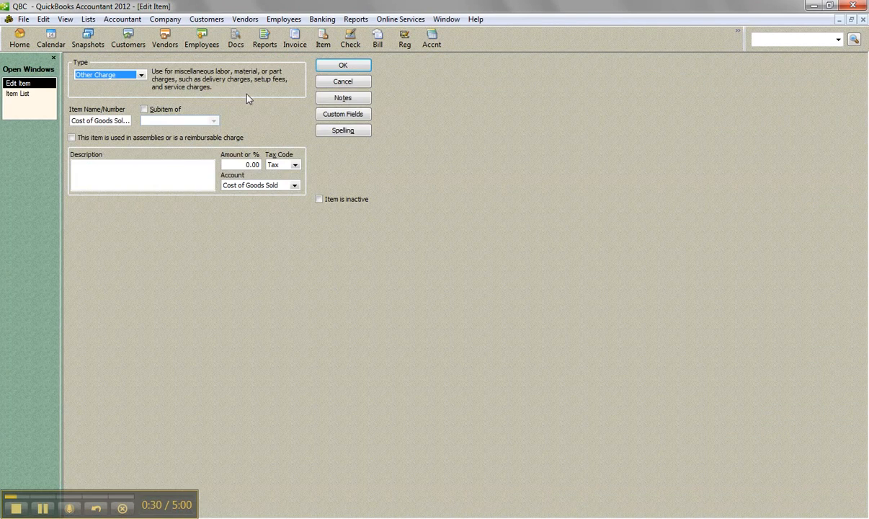
{"action": "left_click", "coordinate": [133, 75]}
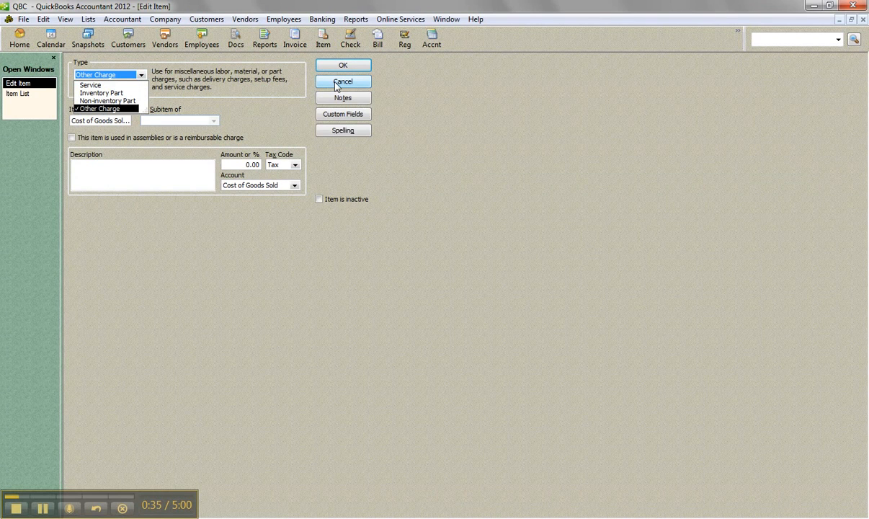
{"action": "left_click", "coordinate": [338, 83]}
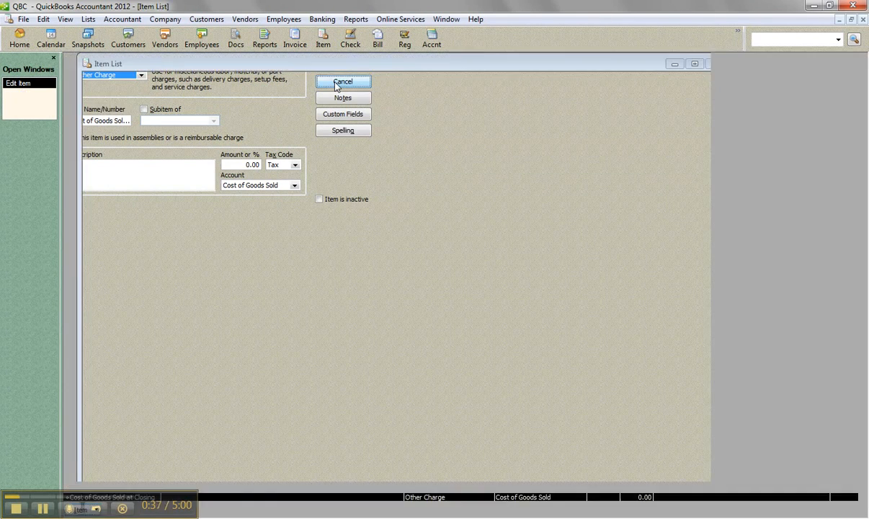
{"action": "left_click", "coordinate": [339, 84]}
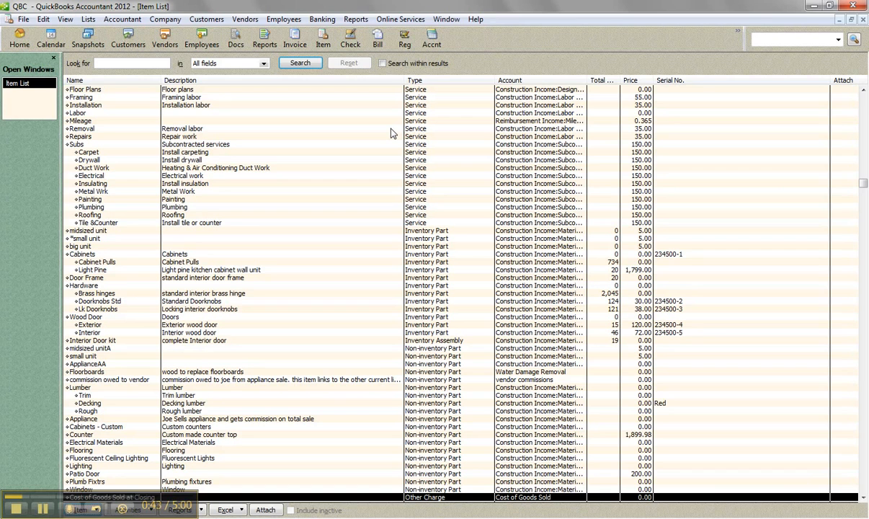
{"action": "left_click", "coordinate": [88, 19]}
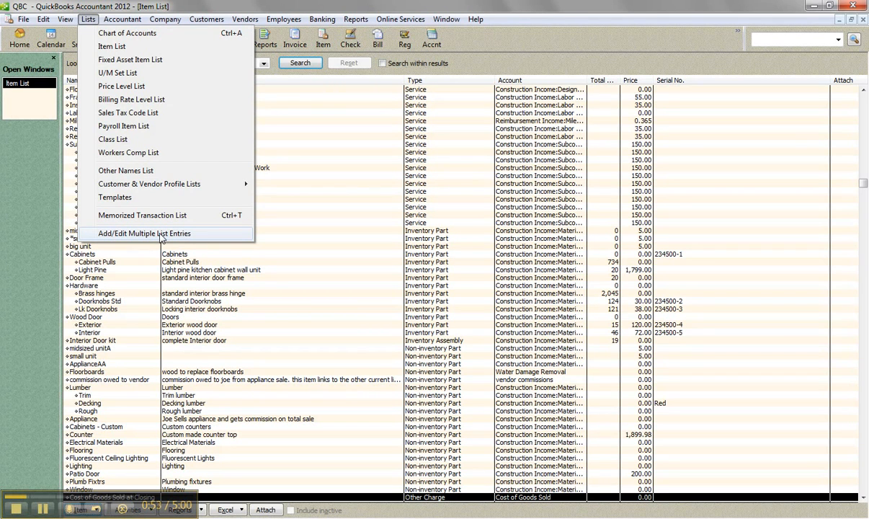
{"action": "left_click", "coordinate": [44, 225]}
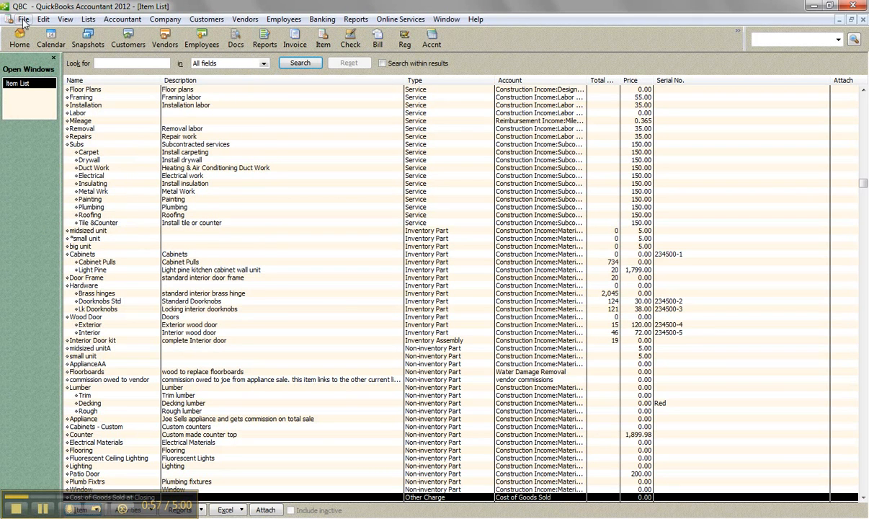
Switch to the Windows desktop and move the old items.iif file to the Recycle Bin
{"action": "right_click", "coordinate": [344, 515]}
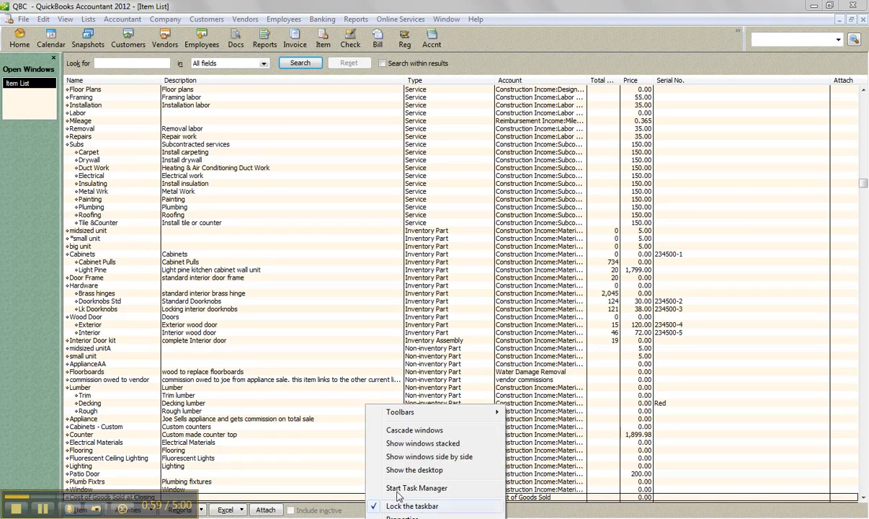
{"action": "left_click", "coordinate": [398, 468]}
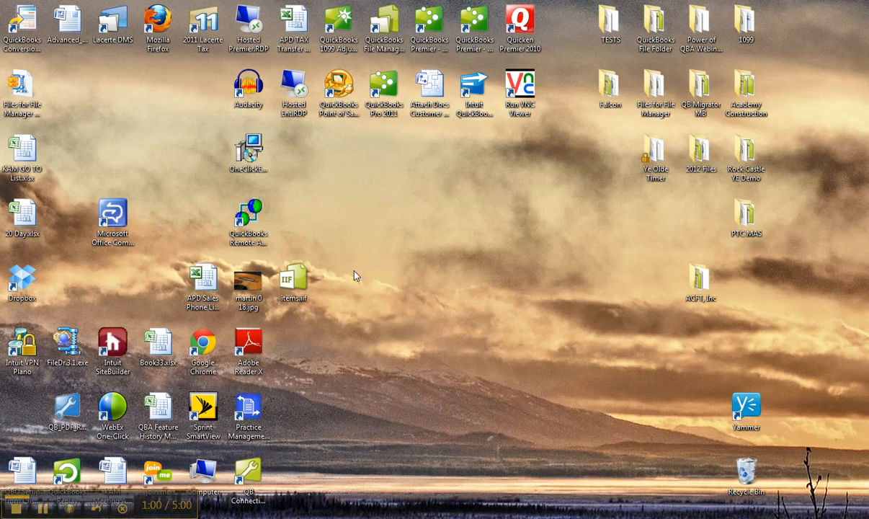
{"action": "right_click", "coordinate": [302, 280]}
{"action": "left_click", "coordinate": [334, 456]}
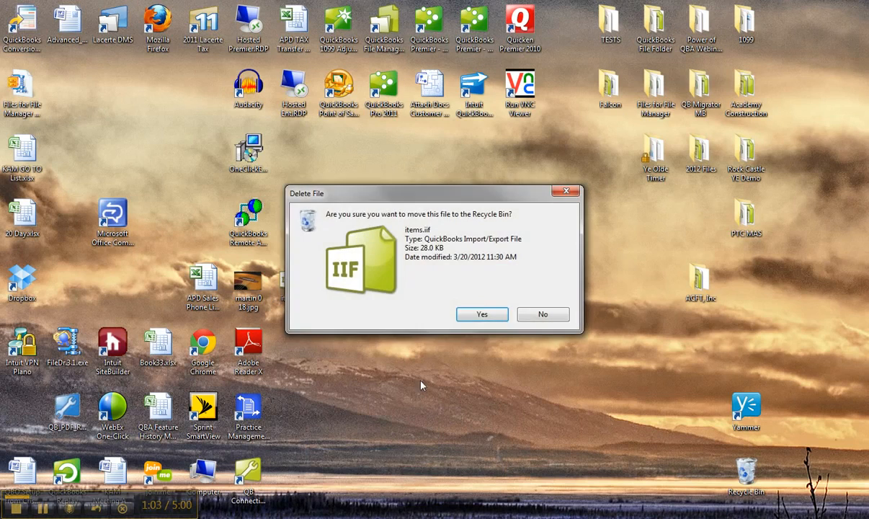
{"action": "left_click", "coordinate": [452, 297]}
Return to QuickBooks and export only the Item List to the desktop as an IIF file named items
{"action": "left_click", "coordinate": [296, 517]}
{"action": "left_click", "coordinate": [24, 20]}
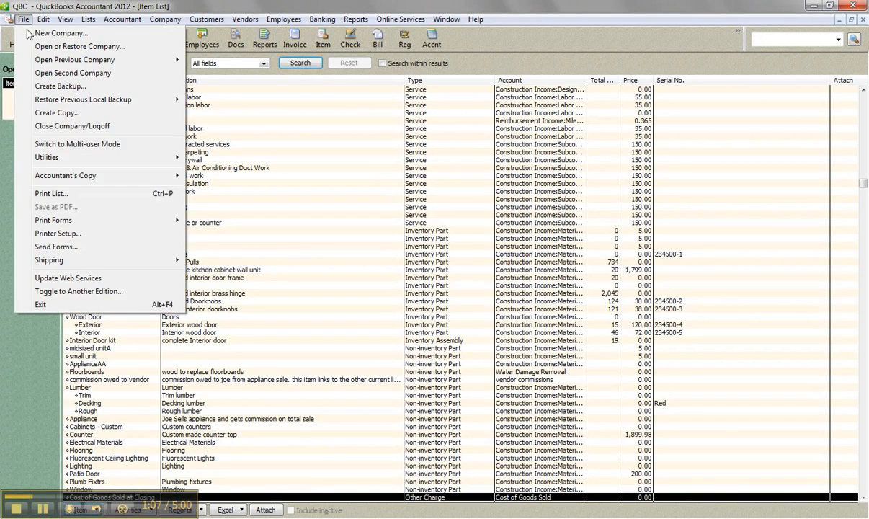
{"action": "mouse_move", "coordinate": [80, 155]}
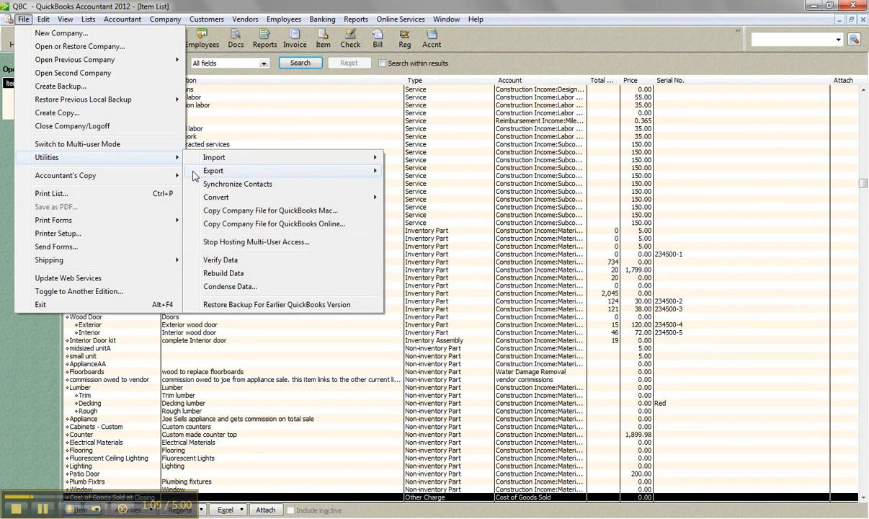
{"action": "mouse_move", "coordinate": [213, 171]}
{"action": "left_click", "coordinate": [414, 172]}
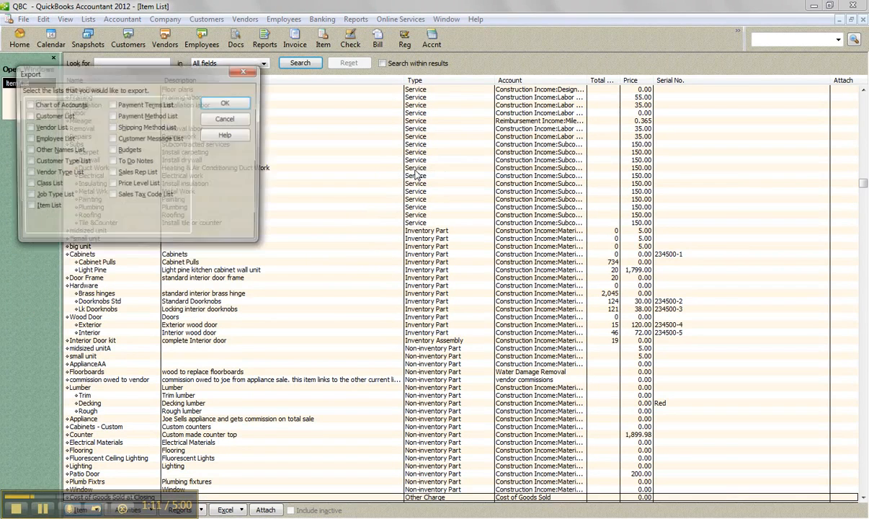
{"action": "left_click", "coordinate": [27, 208]}
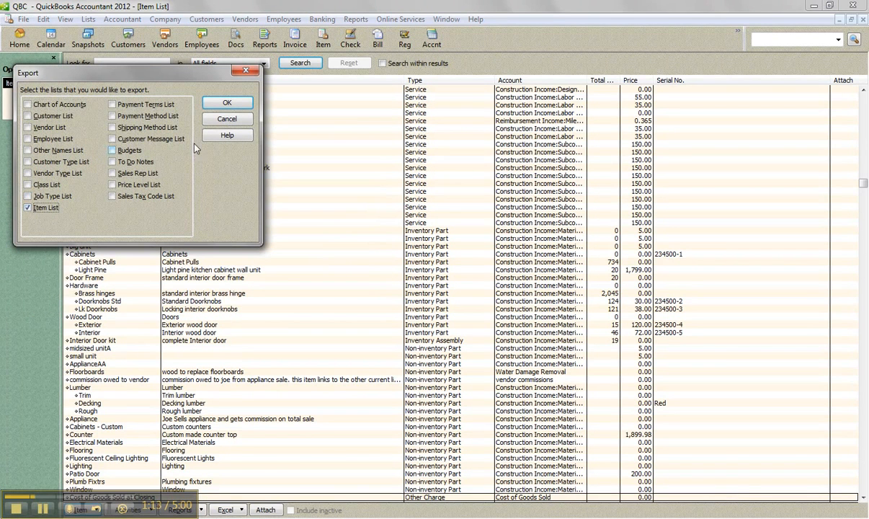
{"action": "left_click", "coordinate": [225, 105]}
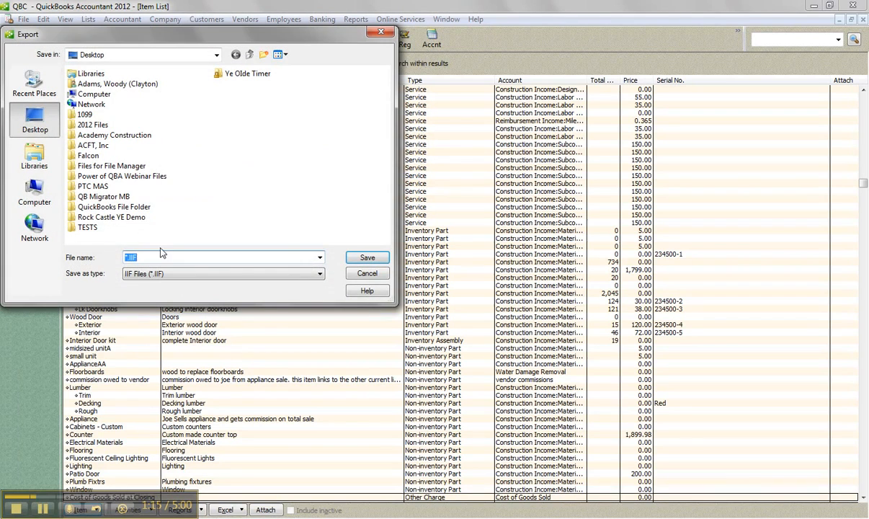
{"action": "left_click", "coordinate": [126, 257]}
{"action": "key", "text": "BackSpace"}
{"action": "type", "text": "items"}
{"action": "left_click", "coordinate": [364, 258]}
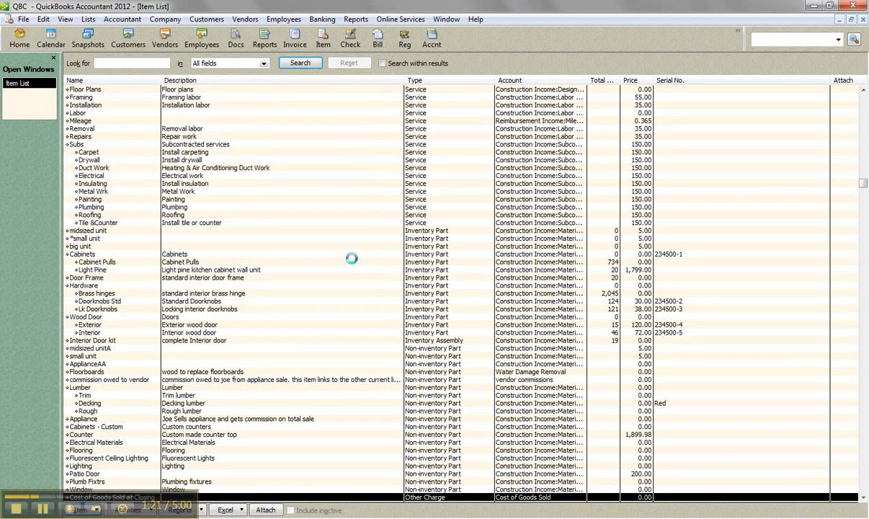
{"action": "left_click", "coordinate": [434, 170]}
Rename the midsized unit inventory part to *midsized unit
{"action": "left_click", "coordinate": [131, 231]}
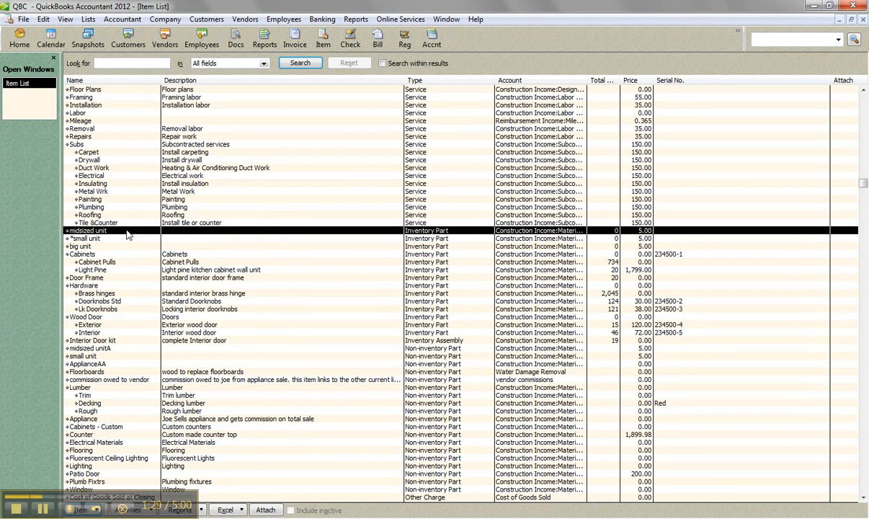
{"action": "right_click", "coordinate": [127, 235]}
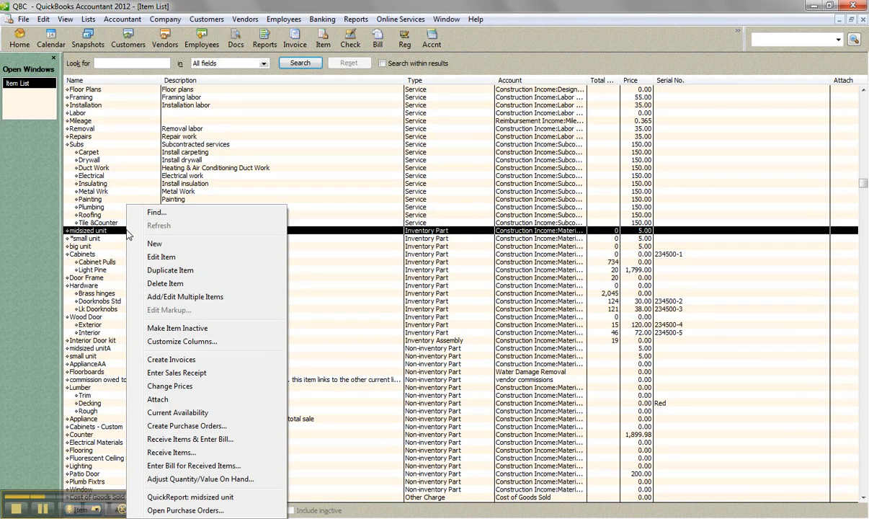
{"action": "left_click", "coordinate": [154, 254]}
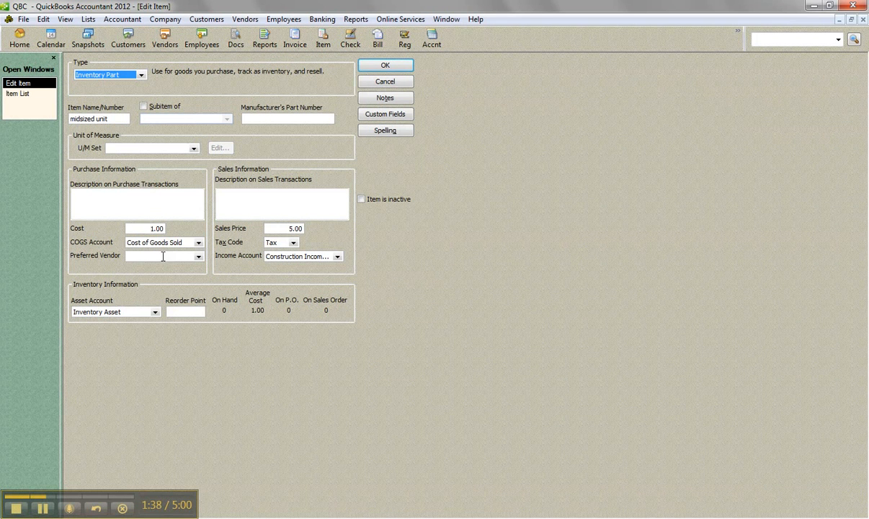
{"action": "left_click", "coordinate": [70, 119]}
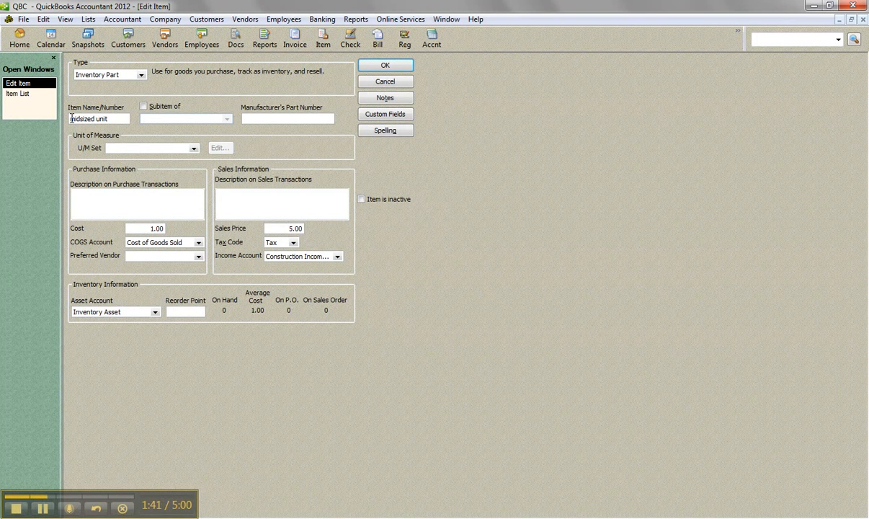
{"action": "type", "text": "*"}
{"action": "left_click", "coordinate": [385, 65]}
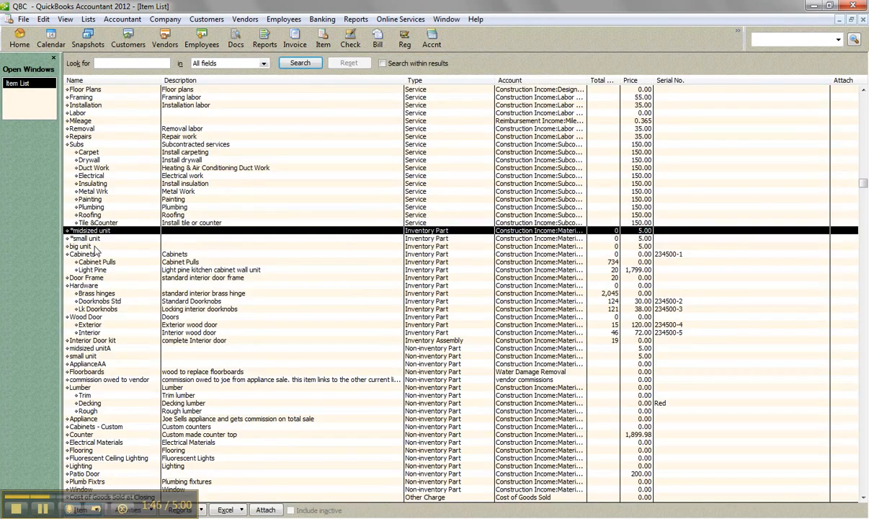
Rename the big unit inventory part to *big unit
{"action": "right_click", "coordinate": [96, 247]}
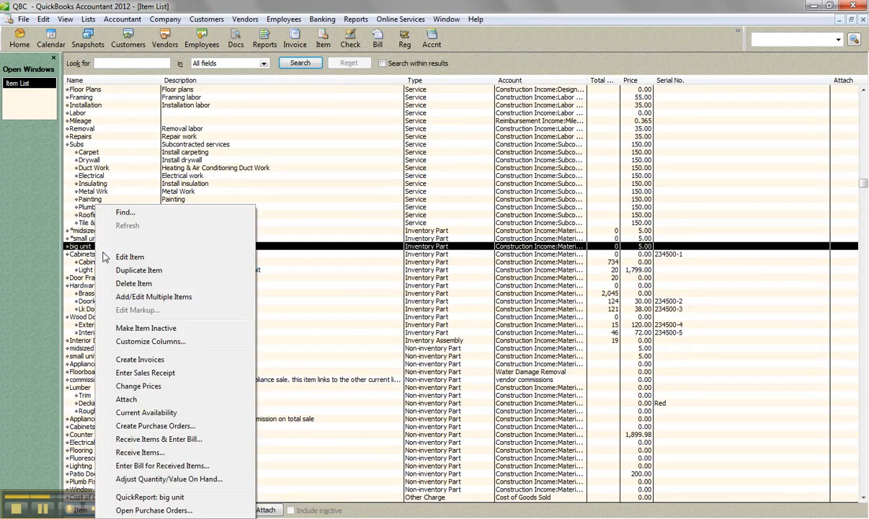
{"action": "left_click", "coordinate": [126, 257]}
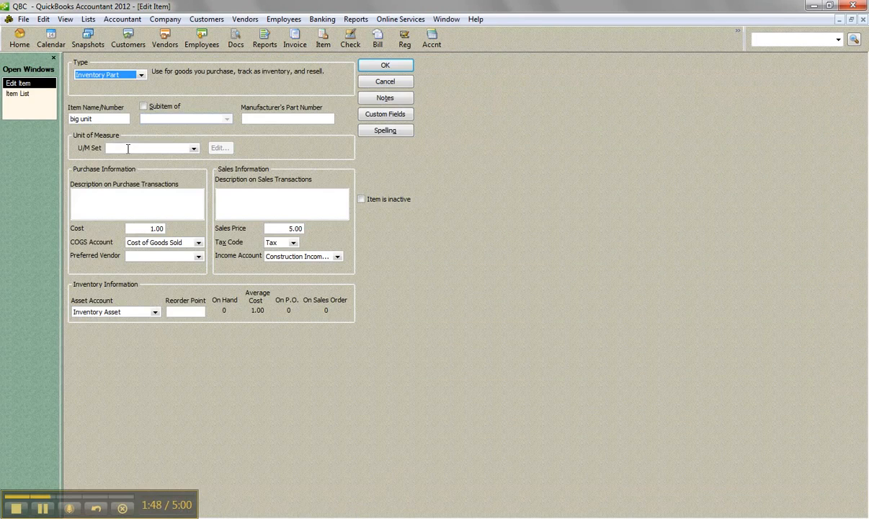
{"action": "left_click", "coordinate": [69, 118]}
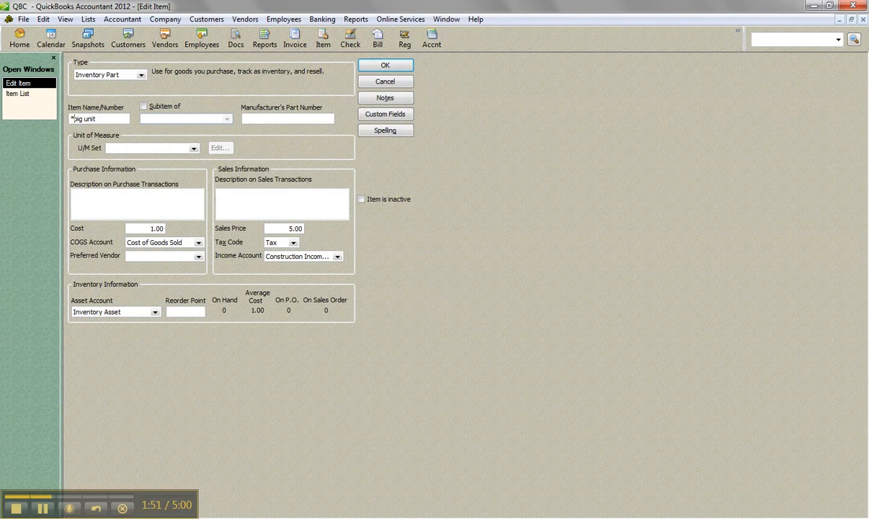
{"action": "left_click", "coordinate": [382, 67]}
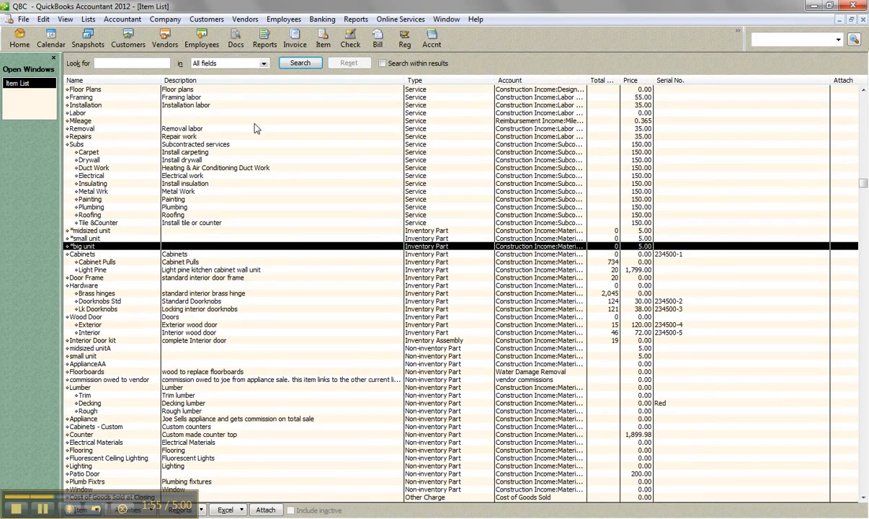
Switch to the Windows desktop and move the exported items.IIF file to the empty area near the middle
{"action": "right_click", "coordinate": [398, 517]}
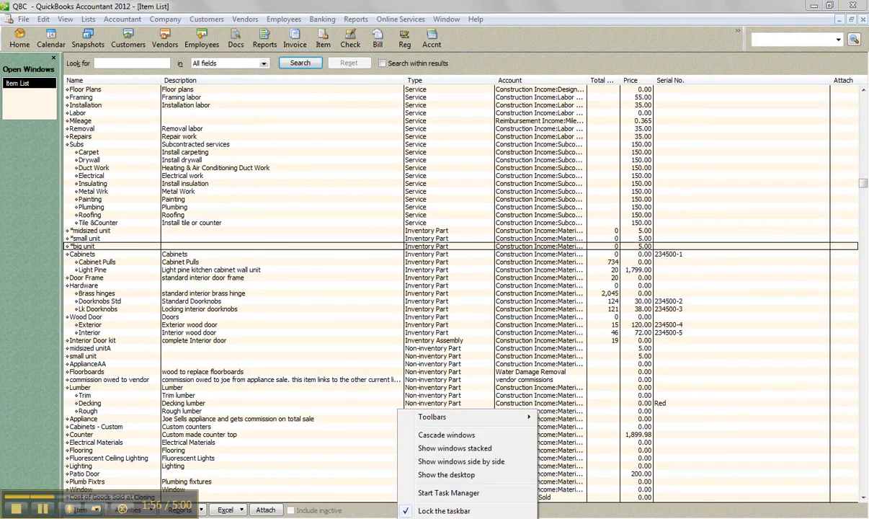
{"action": "left_click", "coordinate": [444, 475]}
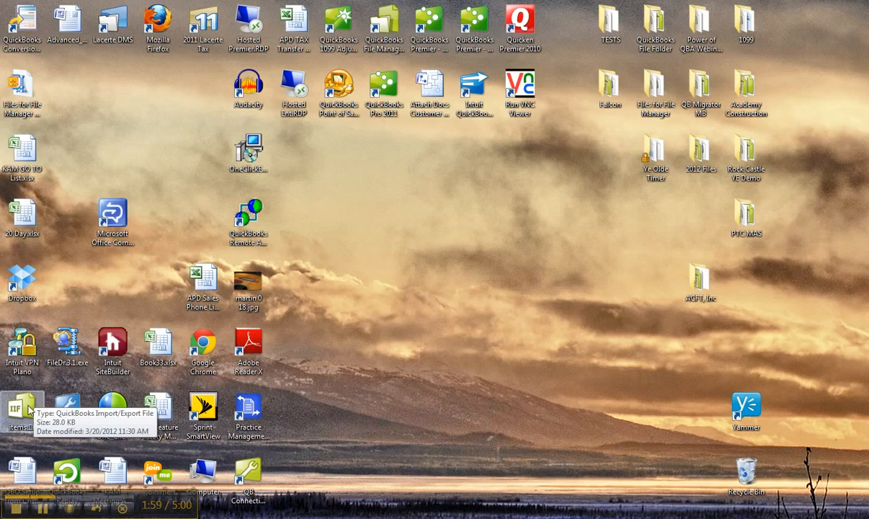
{"action": "left_click_drag", "start_coordinate": [29, 409], "coordinate": [391, 216]}
{"action": "left_click", "coordinate": [463, 263]}
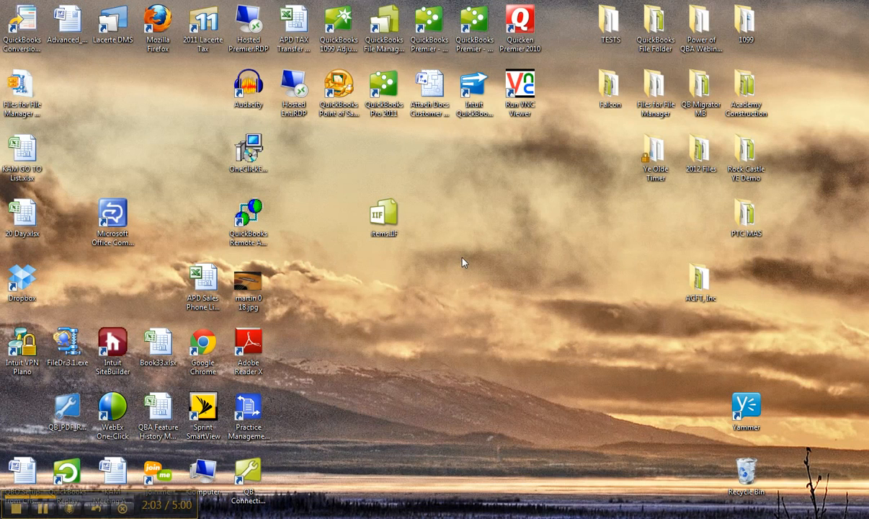
Try to open the items.IIF file with its default program
{"action": "double_click", "coordinate": [392, 225]}
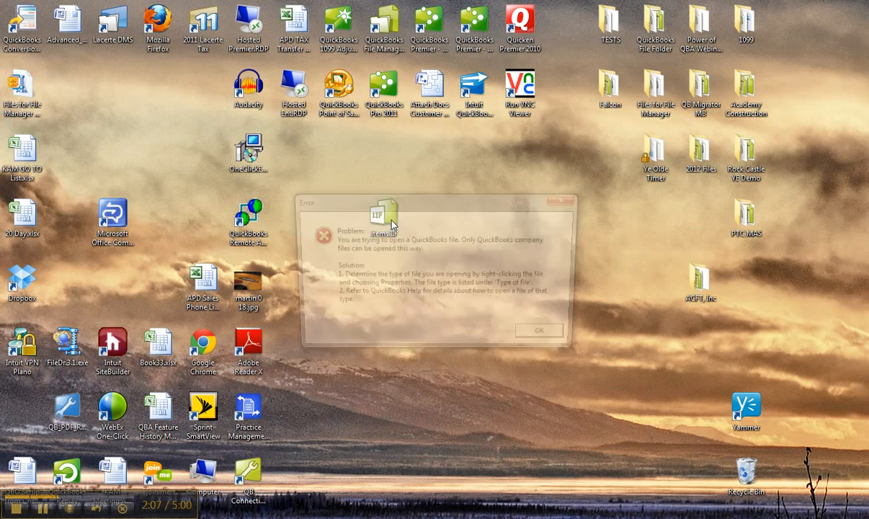
{"action": "left_click", "coordinate": [546, 335]}
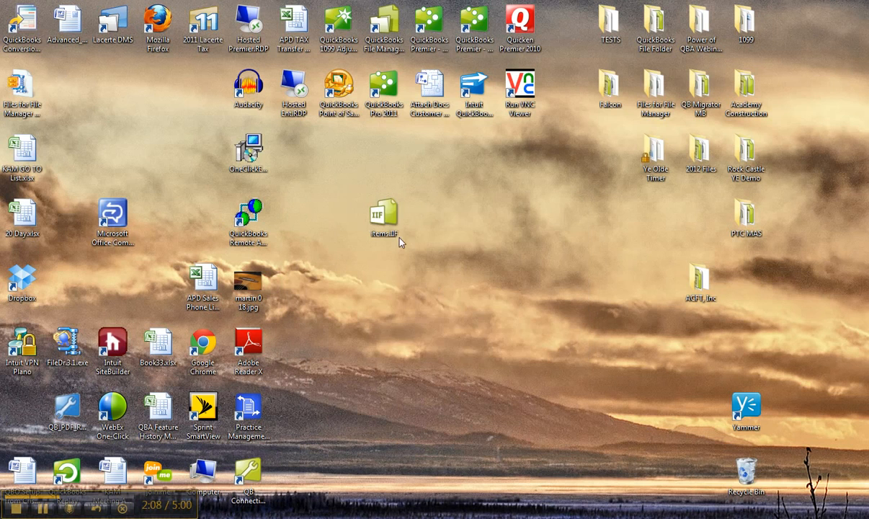
{"action": "right_click", "coordinate": [386, 215]}
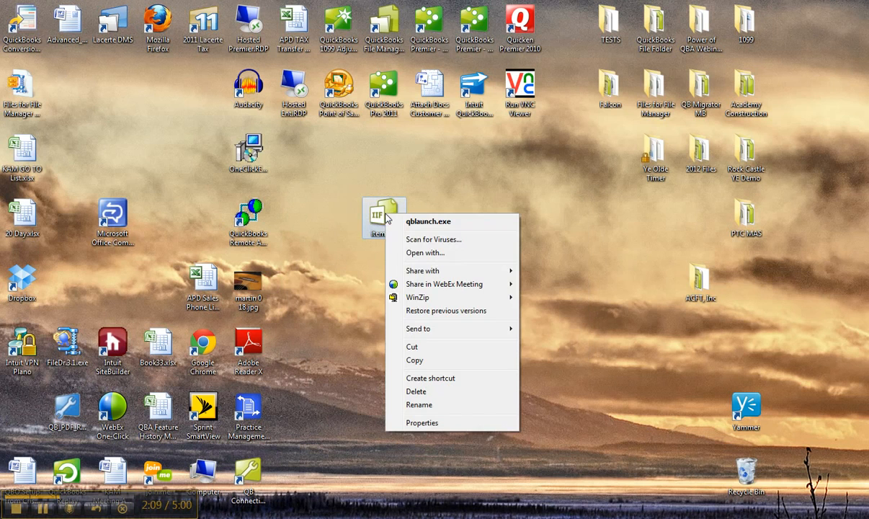
{"action": "left_click", "coordinate": [427, 253]}
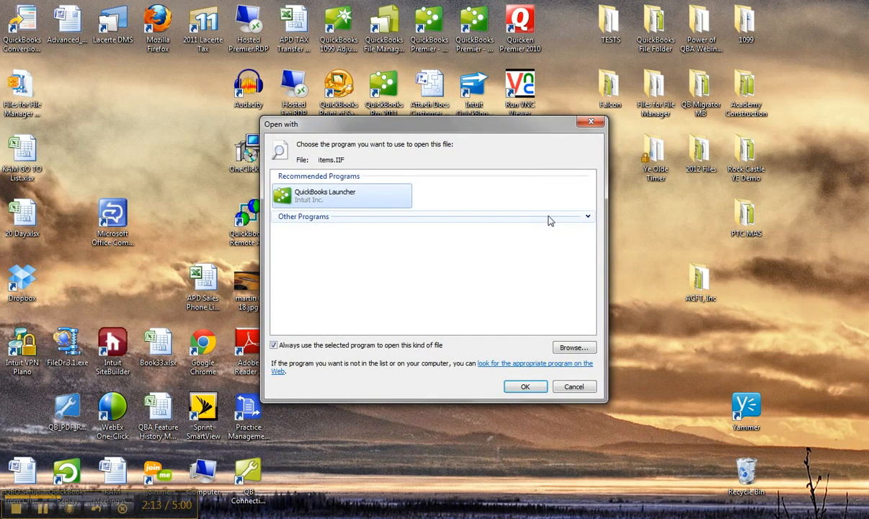
{"action": "left_click", "coordinate": [588, 218]}
{"action": "mouse_move", "coordinate": [592, 229]}
{"action": "left_mouse_down"}
{"action": "mouse_move", "coordinate": [593, 267]}
{"action": "mouse_move", "coordinate": [588, 210]}
{"action": "mouse_move", "coordinate": [582, 224]}
{"action": "left_mouse_up"}
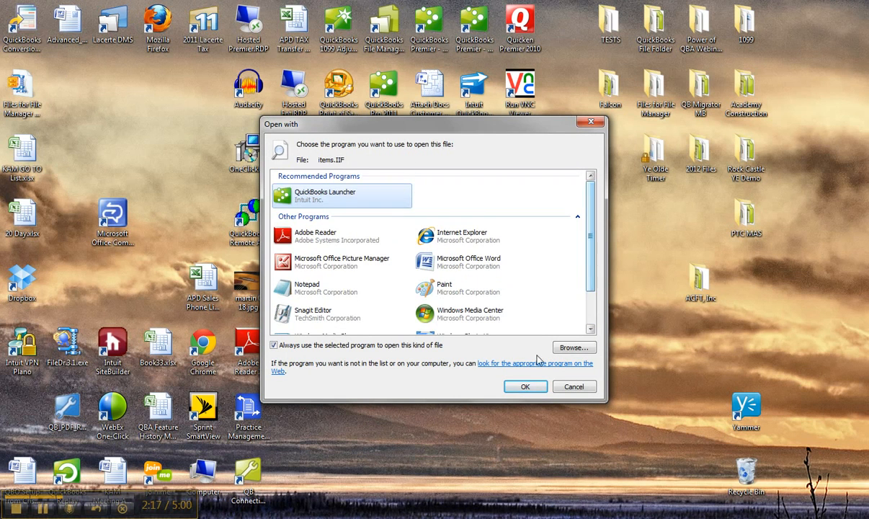
{"action": "left_click", "coordinate": [574, 386]}
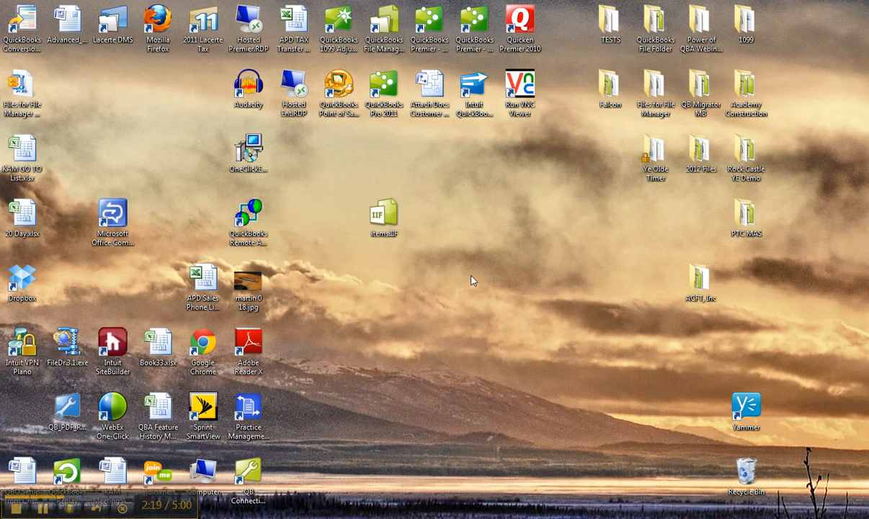
Rename the items.IIF file on the desktop to items.xls and accept the extension change
{"action": "right_click", "coordinate": [393, 226]}
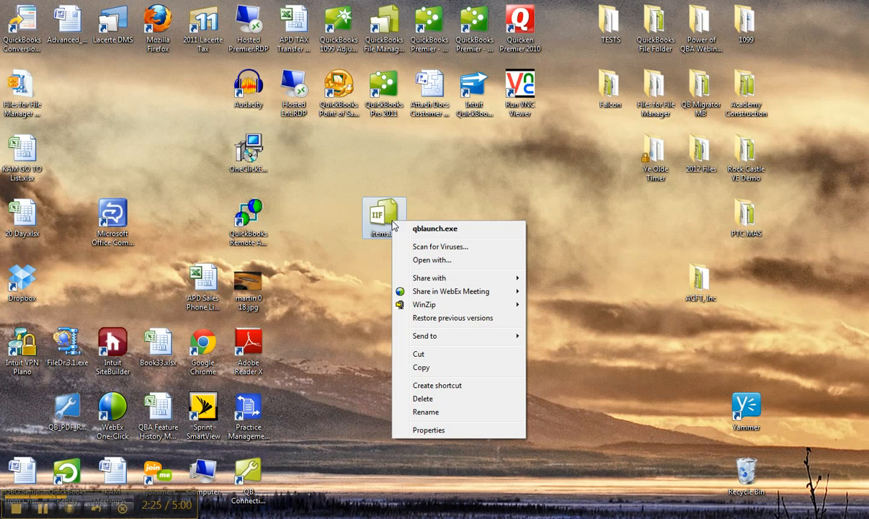
{"action": "left_click", "coordinate": [426, 411]}
{"action": "key", "text": "End"}
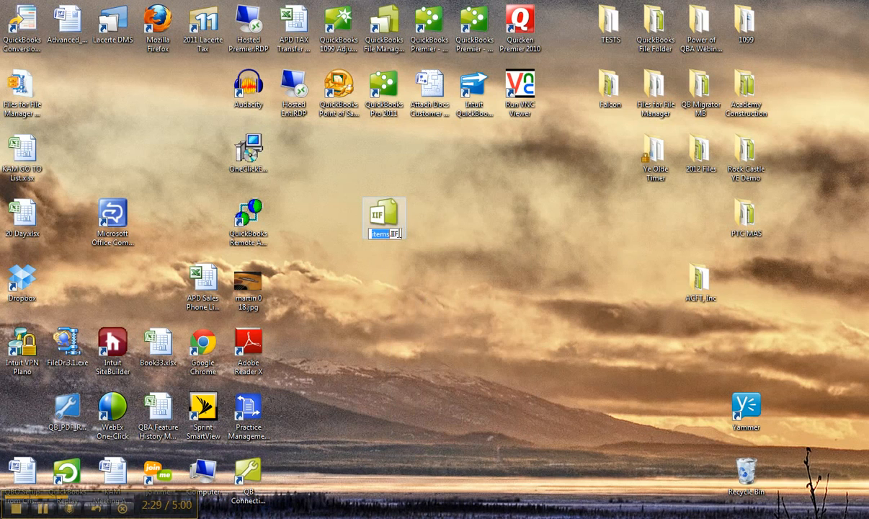
{"action": "key", "text": "BackSpace"}
{"action": "key", "text": "BackSpace"}
{"action": "key", "text": "BackSpace"}
{"action": "type", "text": "xls"}
{"action": "key", "text": "Return"}
{"action": "left_click", "coordinate": [487, 272]}
{"action": "mouse_move", "coordinate": [403, 275]}
{"action": "left_mouse_down"}
{"action": "mouse_move", "coordinate": [456, 301]}
{"action": "mouse_move", "coordinate": [379, 244]}
{"action": "mouse_move", "coordinate": [372, 194]}
{"action": "mouse_move", "coordinate": [395, 271]}
{"action": "left_mouse_up"}
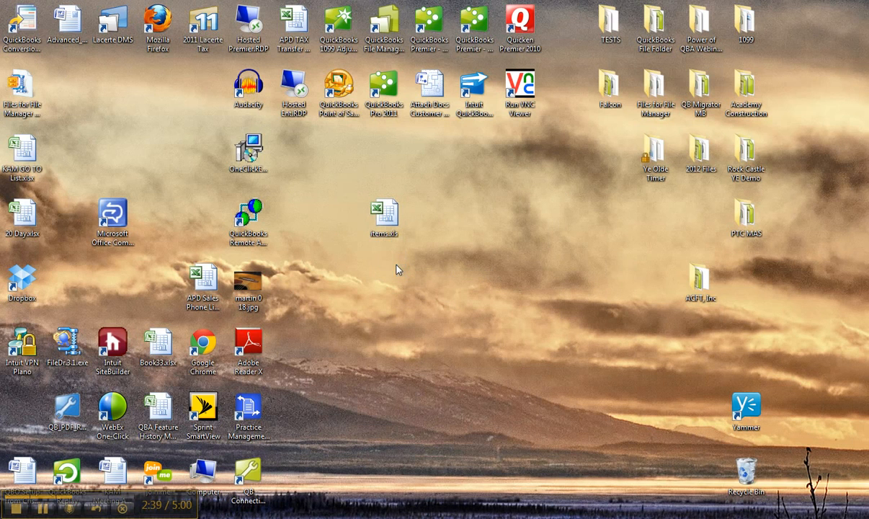
Open items.xls in Excel despite the format mismatch and autofit the INVITEMTYPE and NAME columns
{"action": "double_click", "coordinate": [385, 213]}
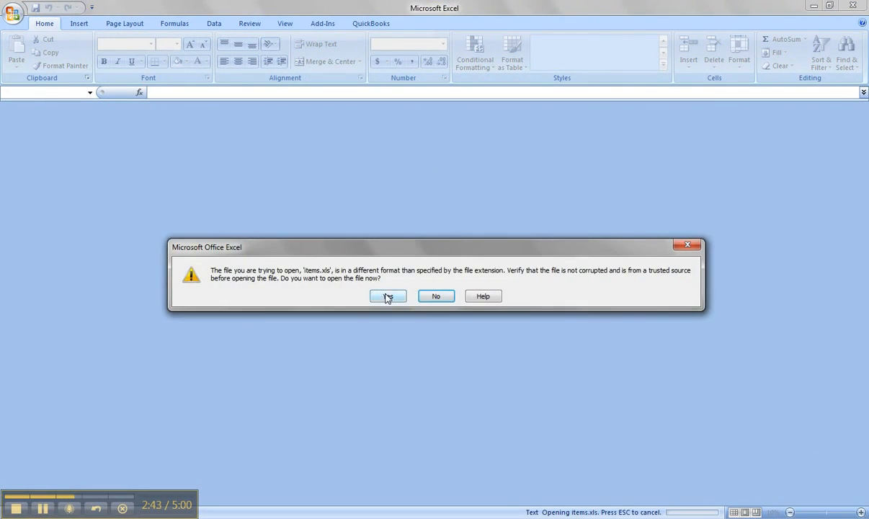
{"action": "left_click", "coordinate": [388, 297]}
{"action": "left_click_drag", "start_coordinate": [864, 157], "coordinate": [866, 186]}
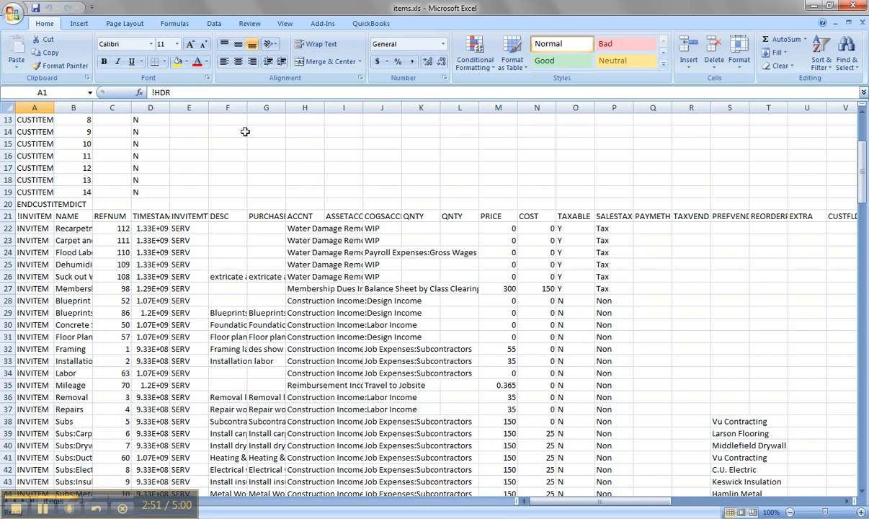
{"action": "double_click", "coordinate": [208, 110]}
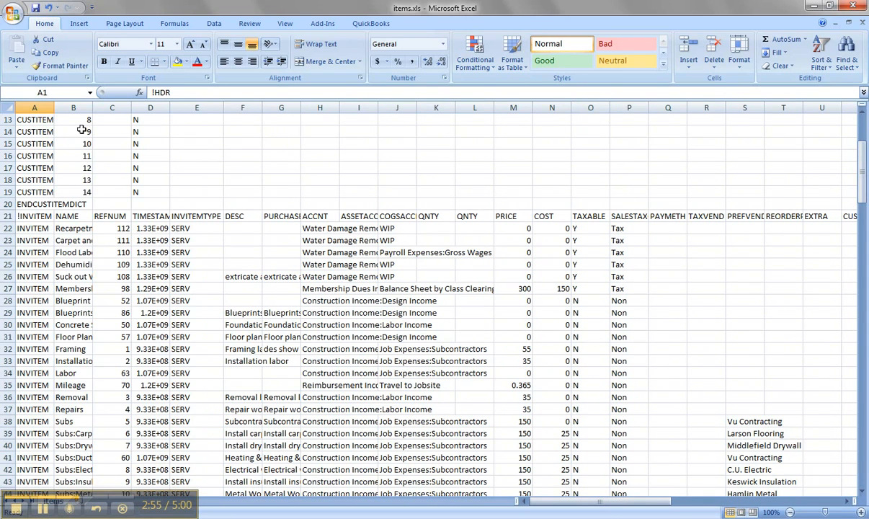
{"action": "double_click", "coordinate": [92, 109]}
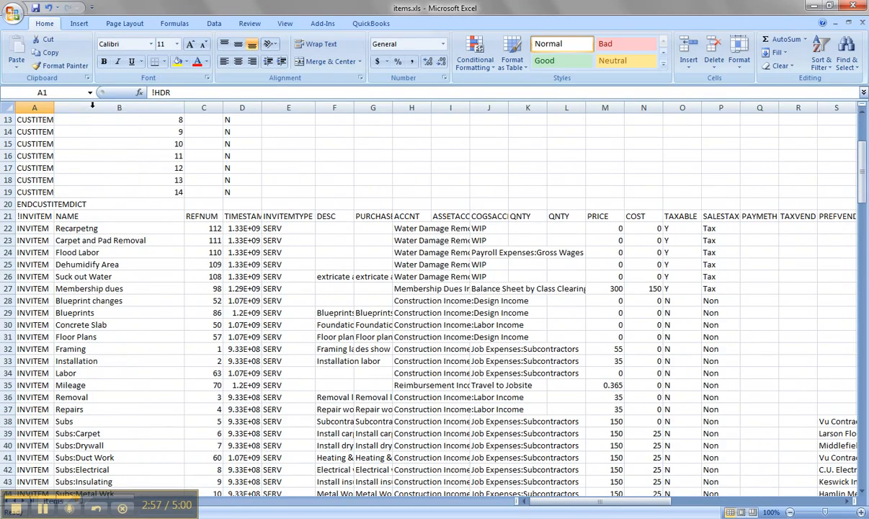
Set the item type of the midsized unit in row 49 to PART
{"action": "left_click_drag", "start_coordinate": [865, 179], "coordinate": [868, 246]}
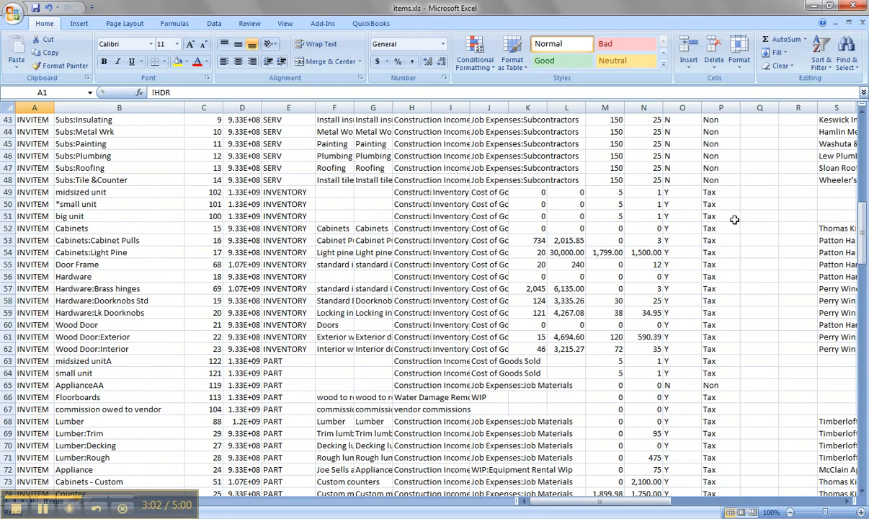
{"action": "left_click", "coordinate": [94, 217]}
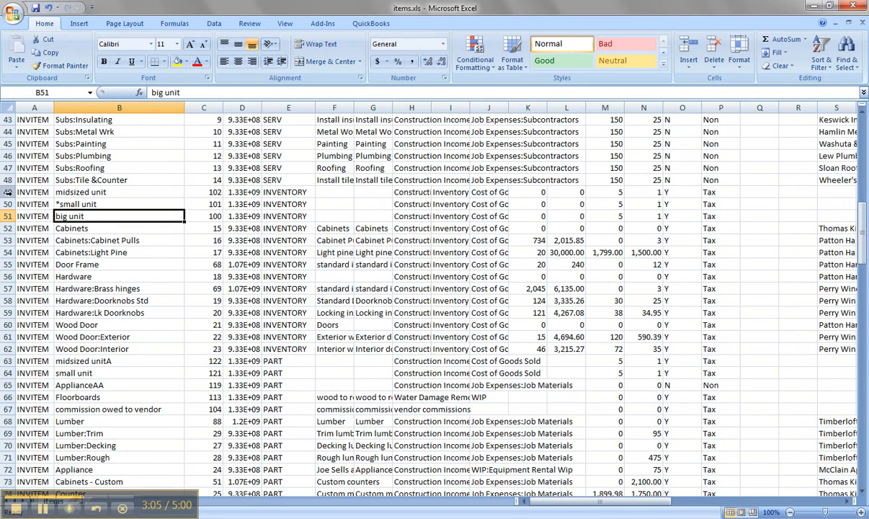
{"action": "left_click", "coordinate": [8, 192]}
{"action": "left_click", "coordinate": [283, 189]}
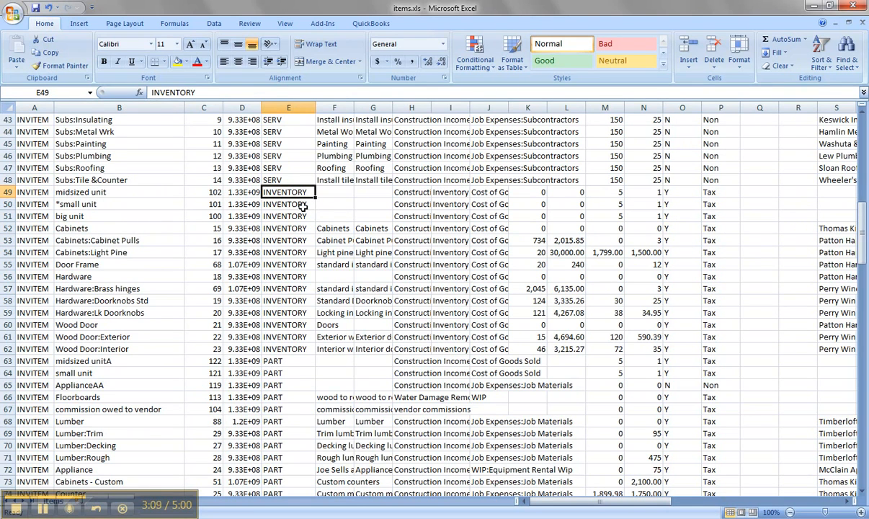
{"action": "type", "text": "PART"}
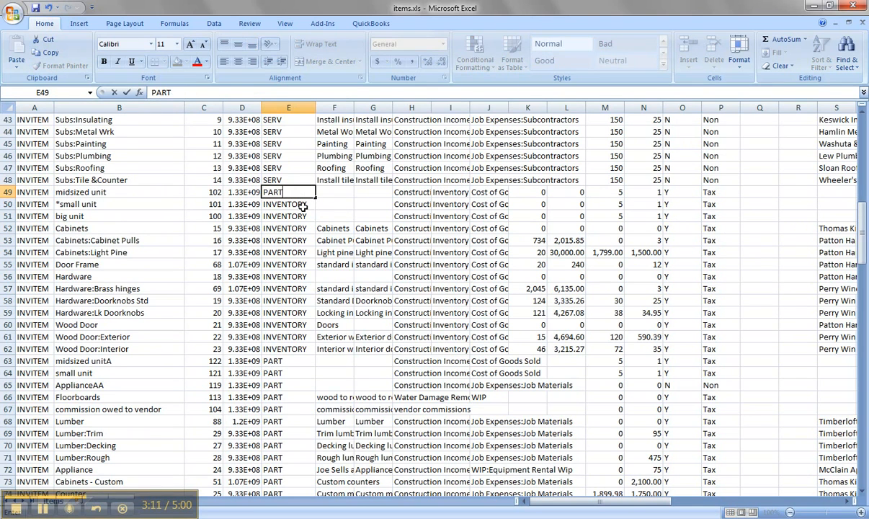
Clear the asset account of the midsized unit in I49 and autofit account columns H and J
{"action": "key", "text": "Tab"}
{"action": "key", "text": "Tab"}
{"action": "key", "text": "Tab"}
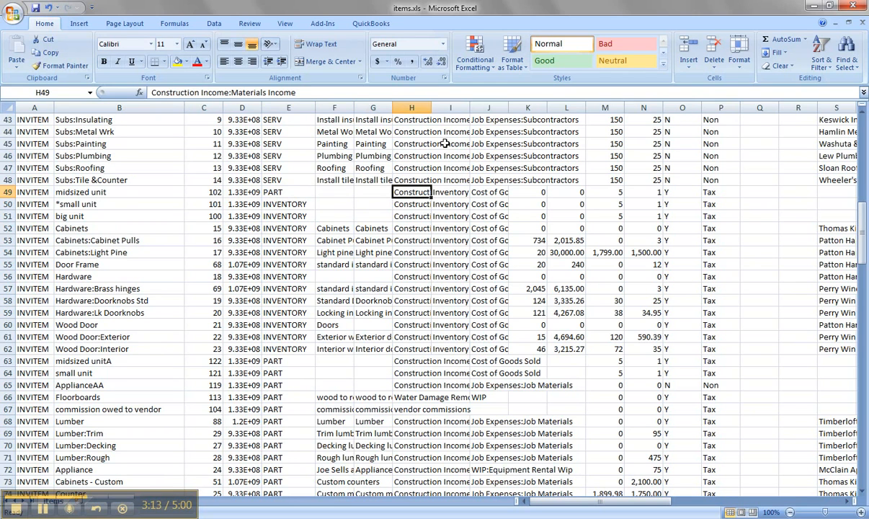
{"action": "double_click", "coordinate": [430, 108]}
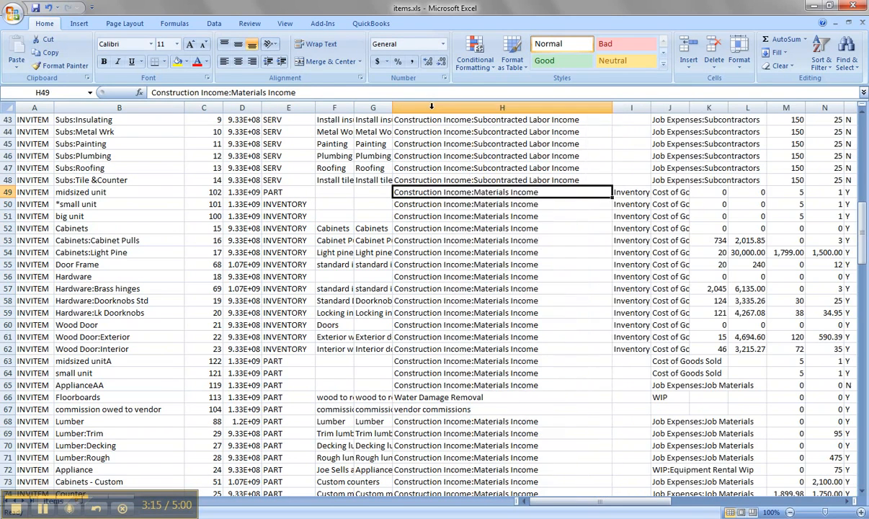
{"action": "left_click", "coordinate": [498, 108]}
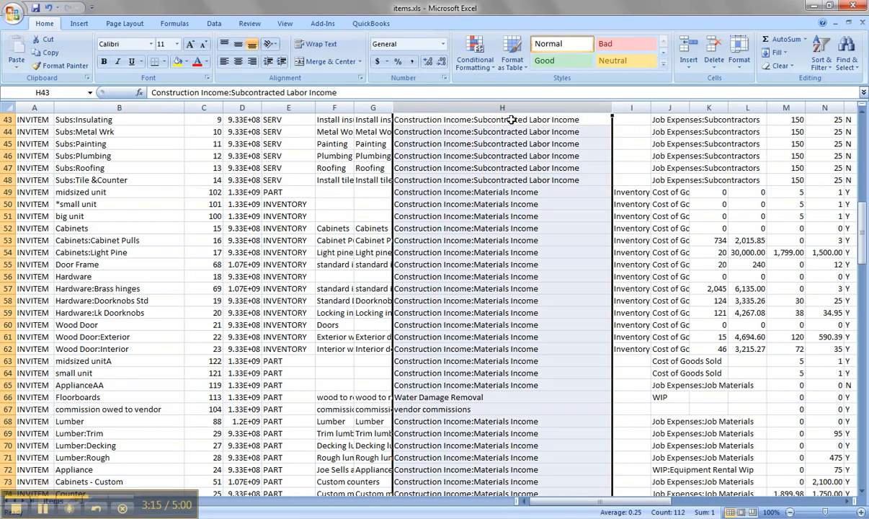
{"action": "left_click", "coordinate": [629, 193]}
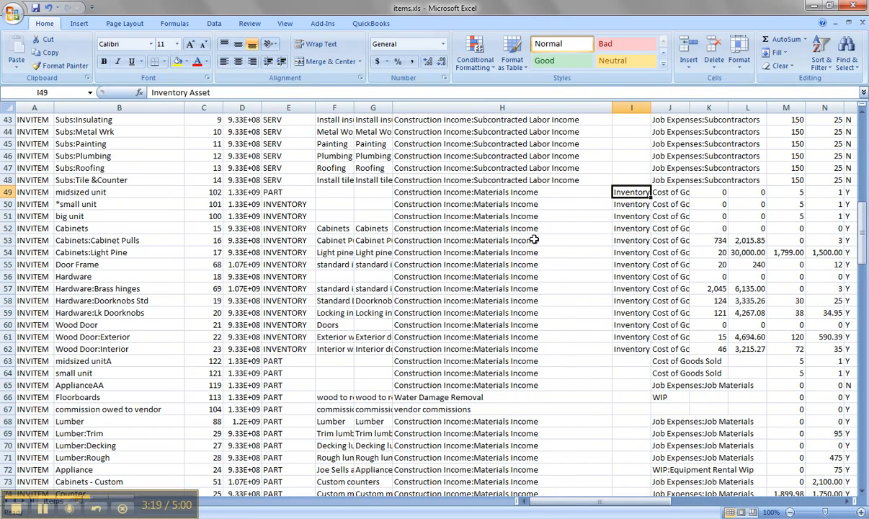
{"action": "key", "text": "Delete"}
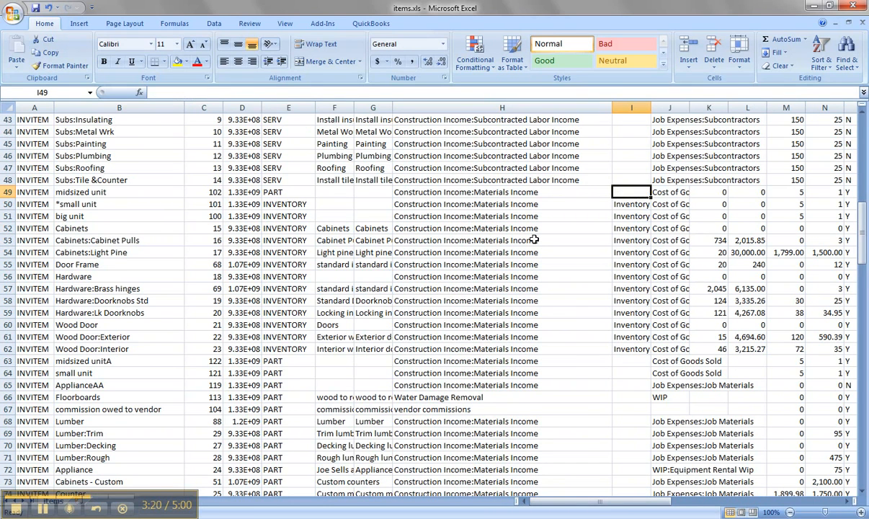
{"action": "double_click", "coordinate": [690, 107]}
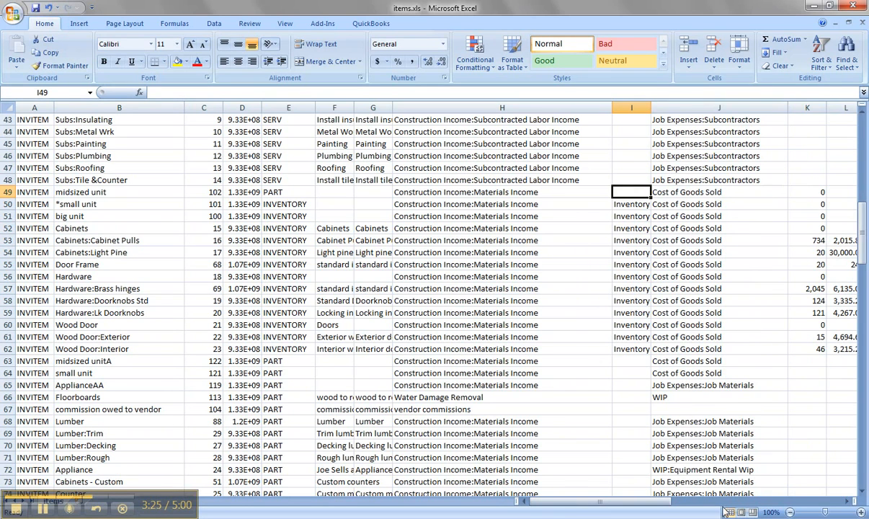
Set column AB of the midsized unit's row 49 to Y
{"action": "left_click", "coordinate": [12, 192]}
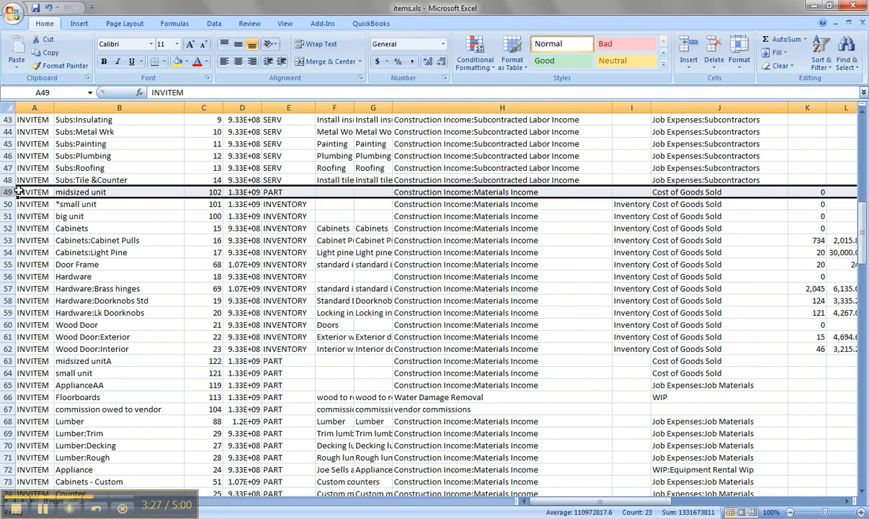
{"action": "left_click", "coordinate": [847, 501]}
{"action": "left_click", "coordinate": [846, 501]}
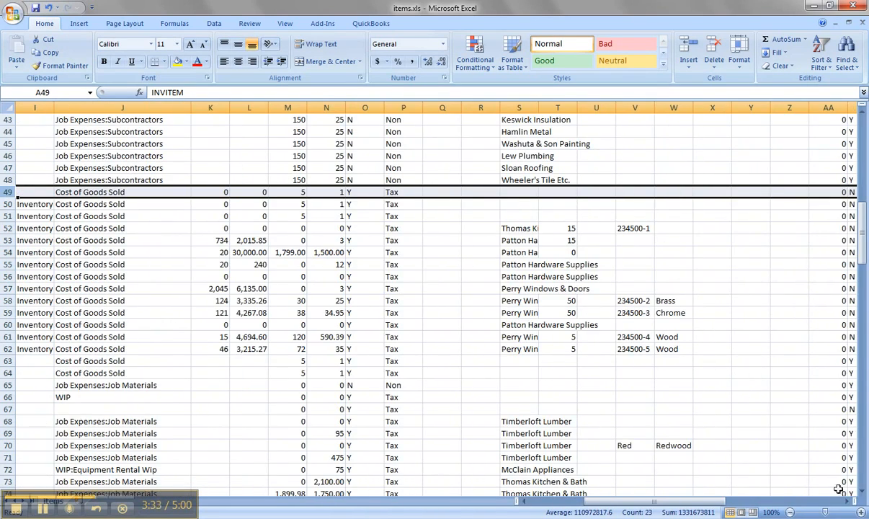
{"action": "left_click", "coordinate": [846, 502]}
{"action": "left_click_drag", "start_coordinate": [863, 255], "coordinate": [854, 224]}
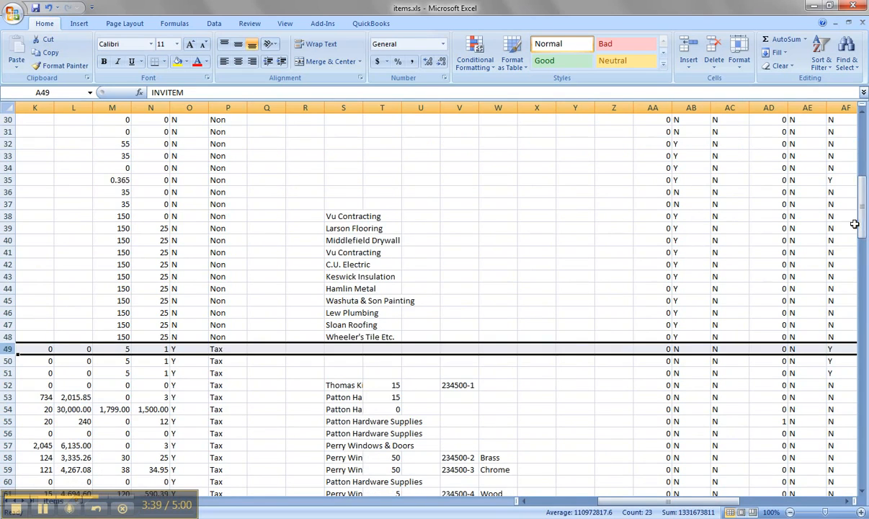
{"action": "left_click", "coordinate": [681, 349]}
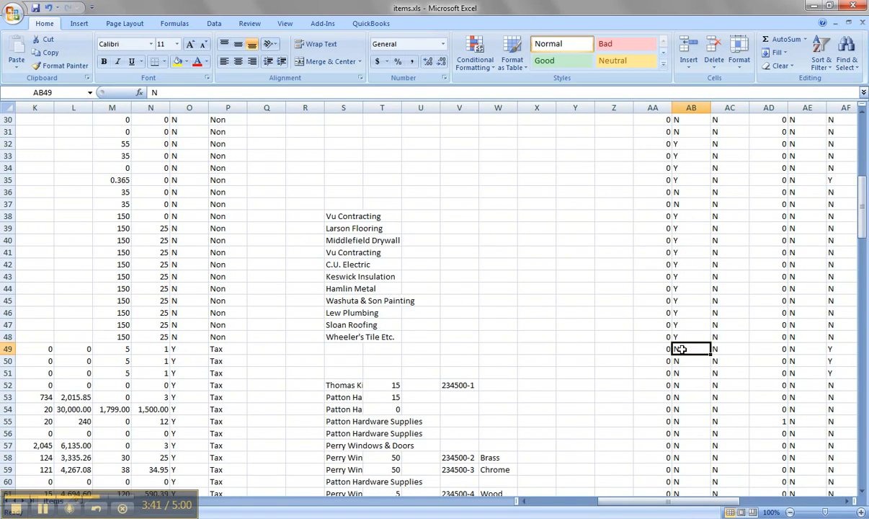
{"action": "type", "text": "Y"}
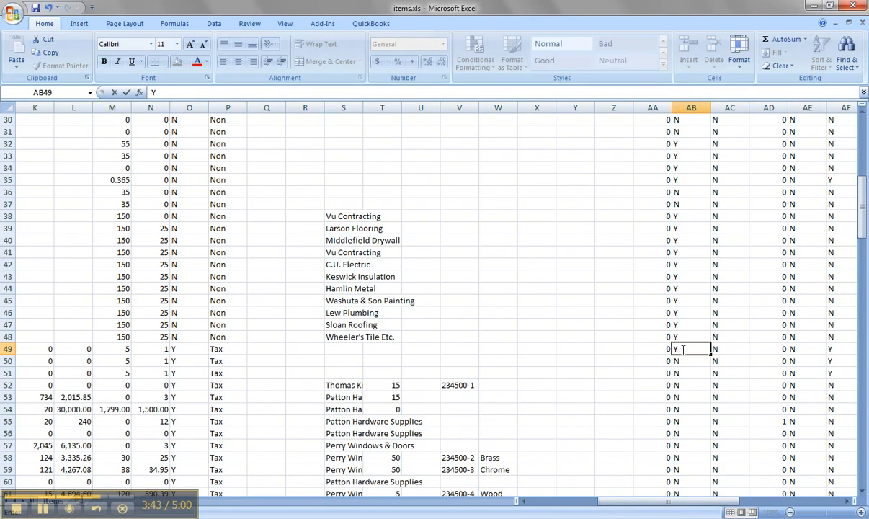
{"action": "left_click", "coordinate": [715, 349]}
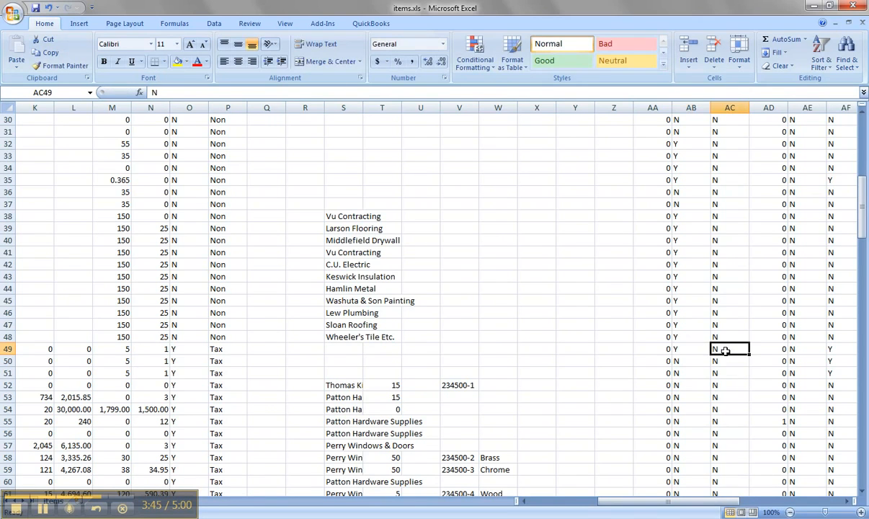
Save items.xls, keeping the Text (Tab delimited) format, and close Excel
{"action": "left_click_drag", "start_coordinate": [620, 502], "coordinate": [555, 497]}
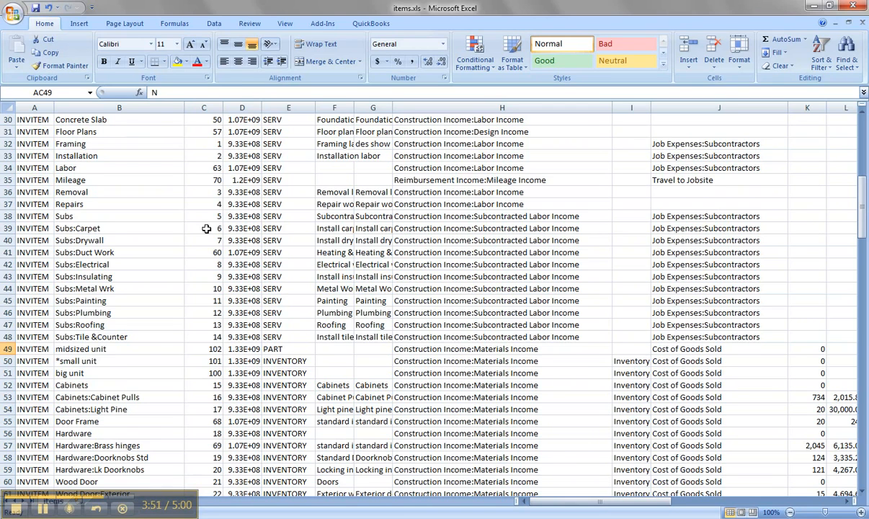
{"action": "left_click", "coordinate": [35, 8]}
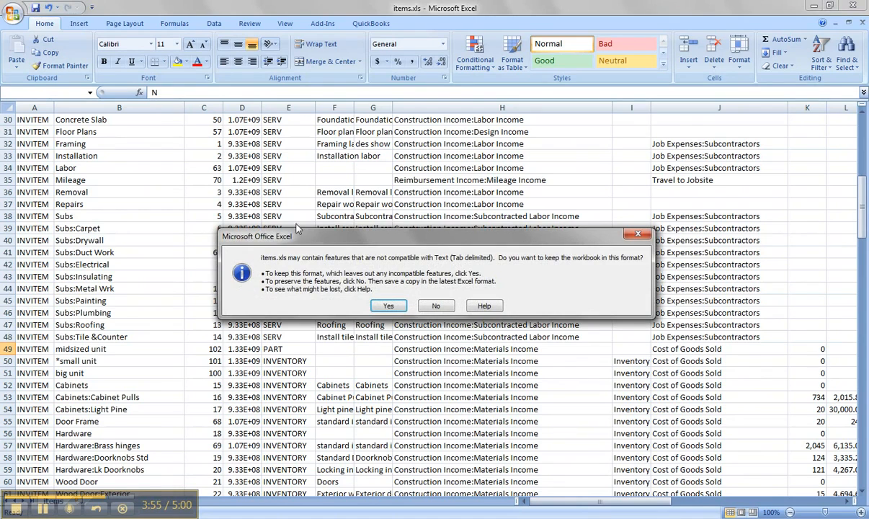
{"action": "left_click", "coordinate": [388, 306]}
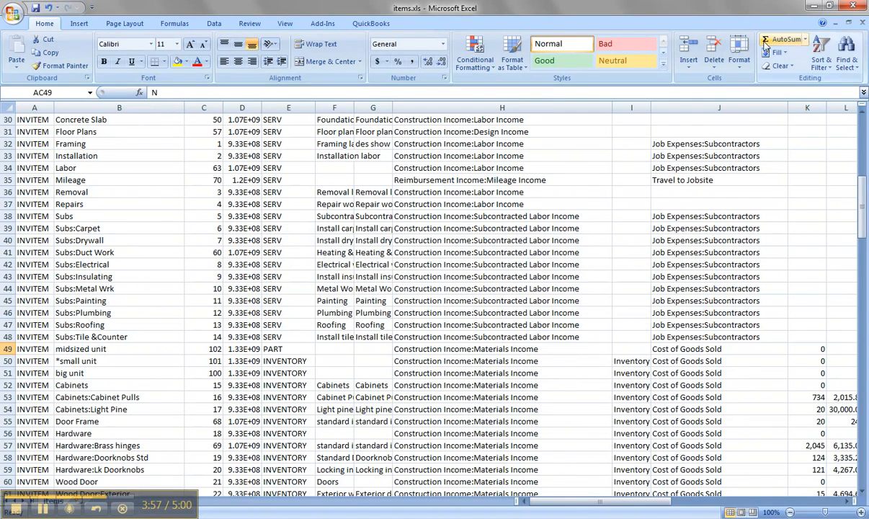
{"action": "left_click", "coordinate": [853, 7]}
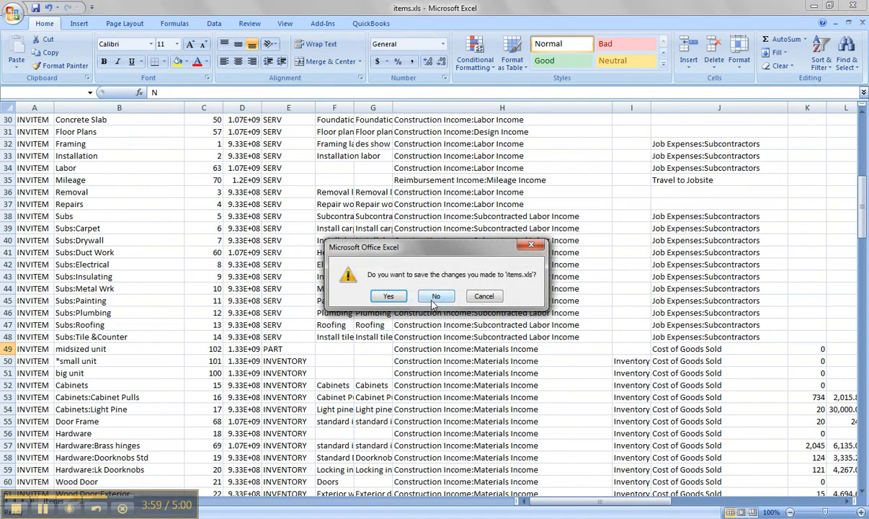
{"action": "left_click", "coordinate": [412, 284]}
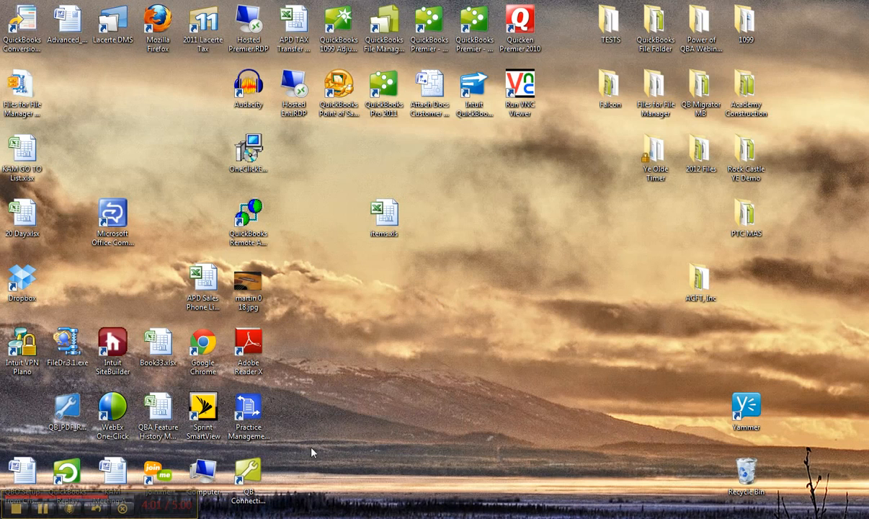
Rename items.xls on the desktop to items.iif, accepting the extension change, and switch to QuickBooks
{"action": "right_click", "coordinate": [389, 228]}
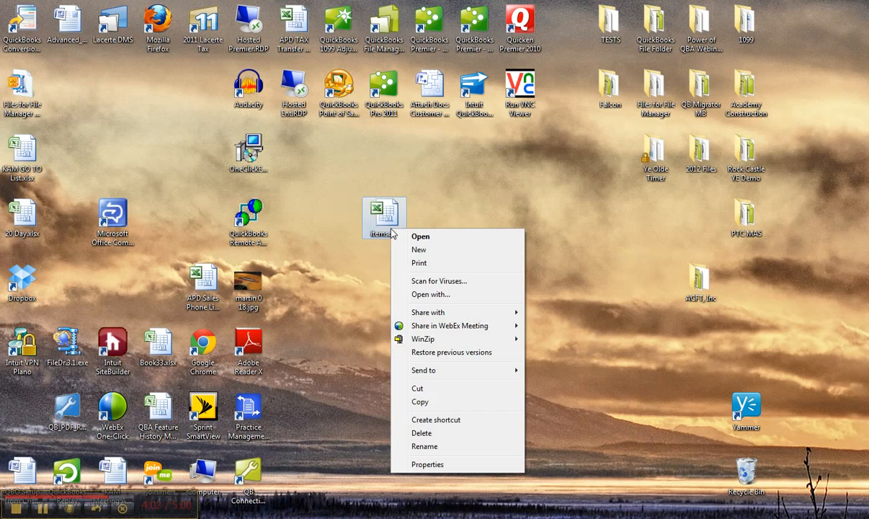
{"action": "left_click", "coordinate": [425, 446]}
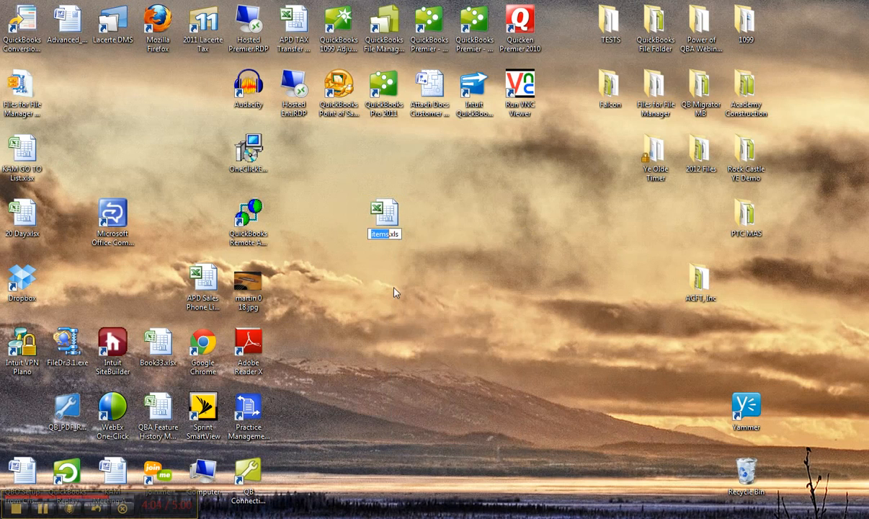
{"action": "left_click", "coordinate": [399, 234]}
{"action": "key", "text": "BackSpace"}
{"action": "key", "text": "BackSpace"}
{"action": "key", "text": "BackSpace"}
{"action": "type", "text": "iif"}
{"action": "key", "text": "Return"}
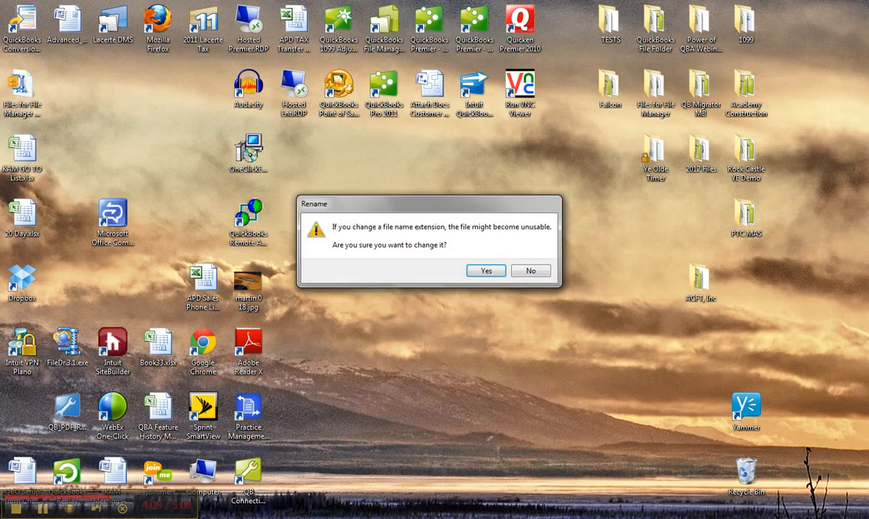
{"action": "left_click", "coordinate": [485, 272]}
{"action": "left_click_drag", "start_coordinate": [399, 312], "coordinate": [343, 451]}
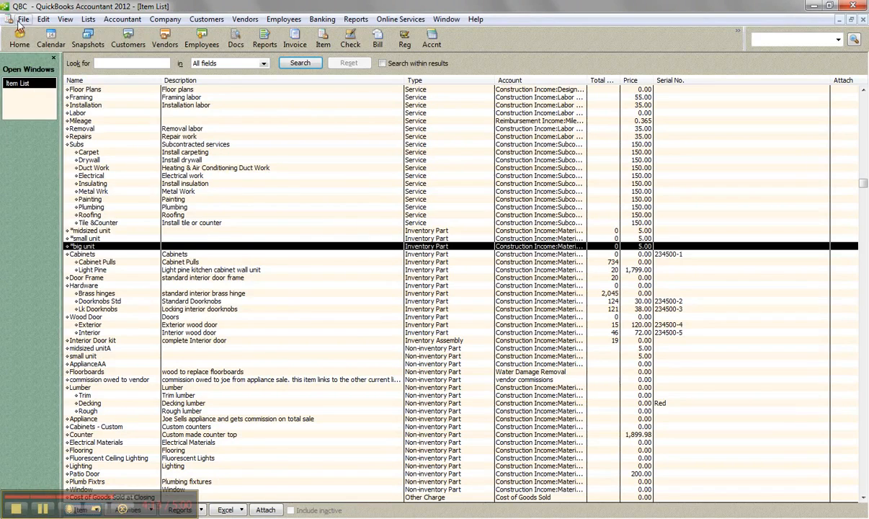
{"action": "left_click", "coordinate": [23, 20]}
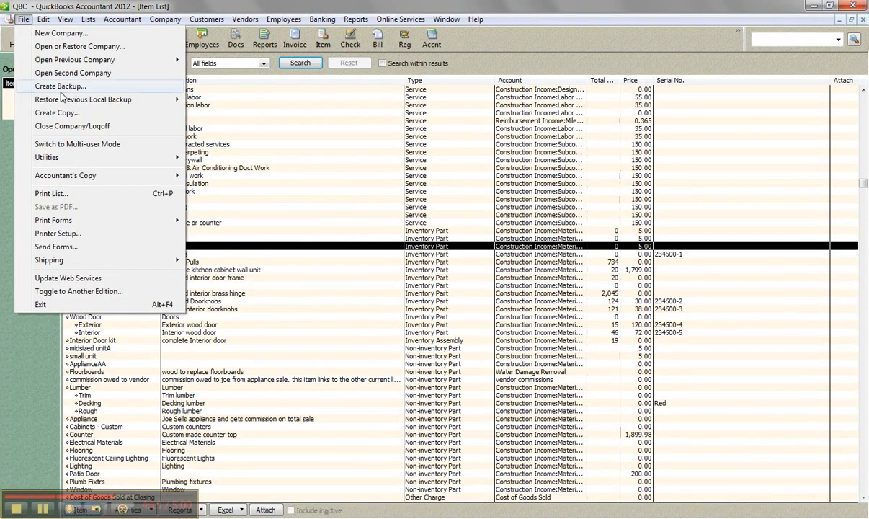
{"action": "mouse_move", "coordinate": [106, 164]}
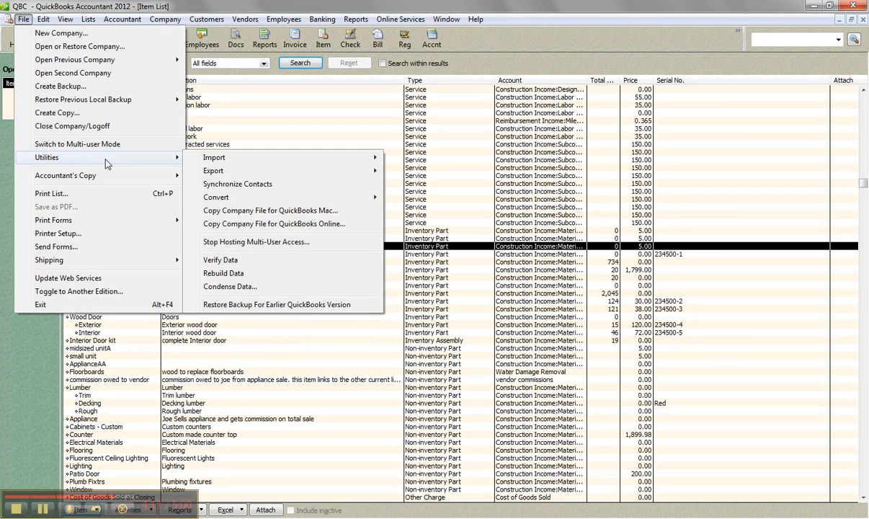
{"action": "mouse_move", "coordinate": [271, 159]}
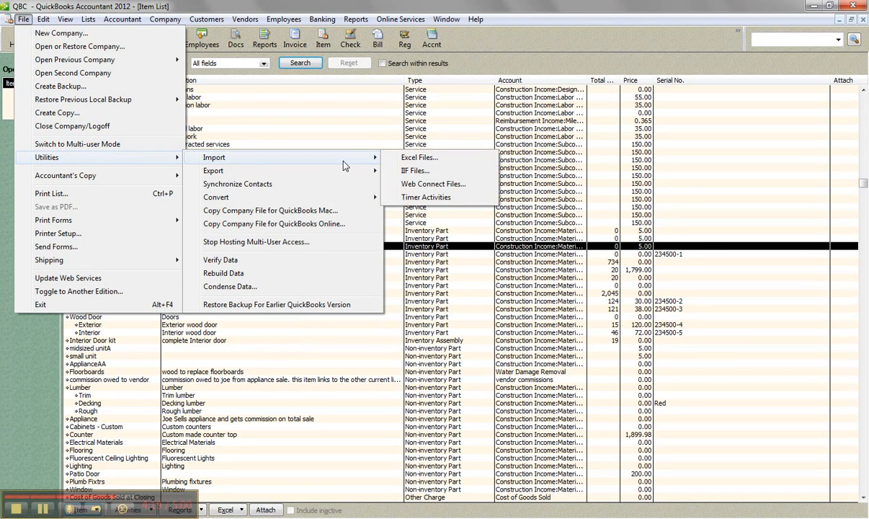
{"action": "left_click", "coordinate": [410, 171]}
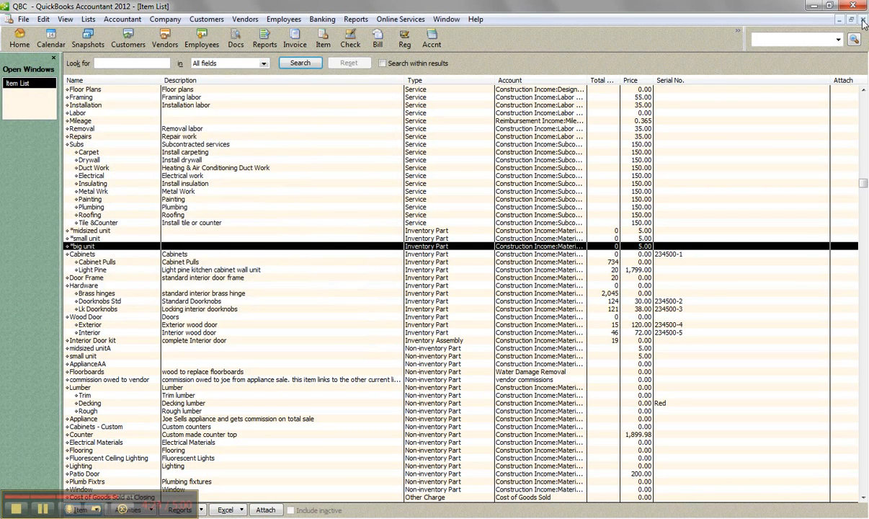
Close the Item List and import the IIF file items.iif from the desktop
{"action": "key", "text": "Escape"}
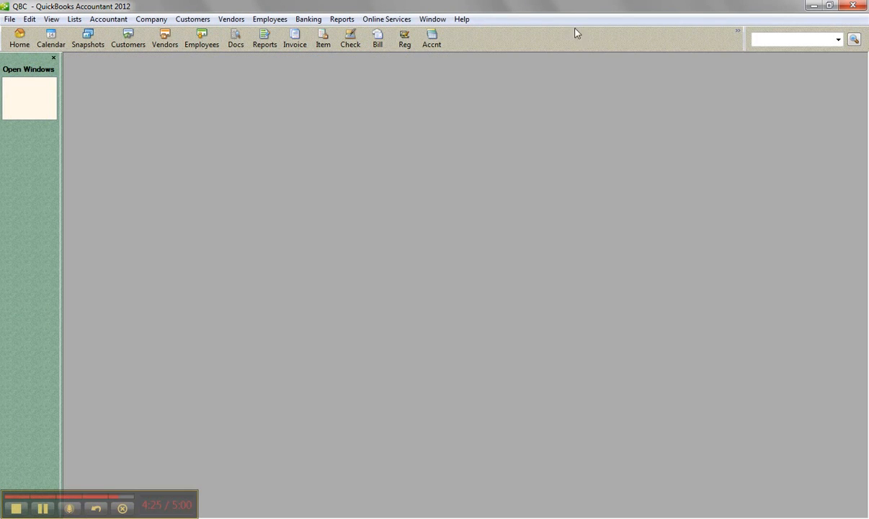
{"action": "left_click", "coordinate": [9, 19]}
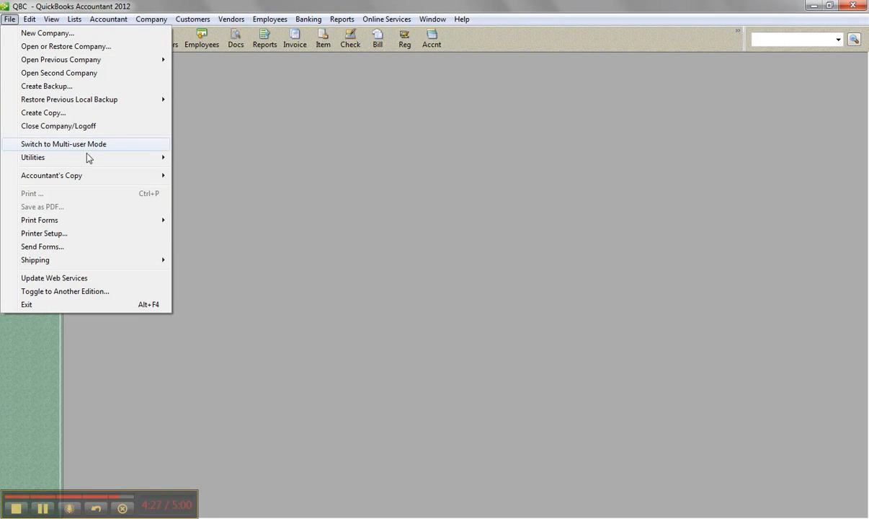
{"action": "mouse_move", "coordinate": [111, 161]}
{"action": "mouse_move", "coordinate": [317, 157]}
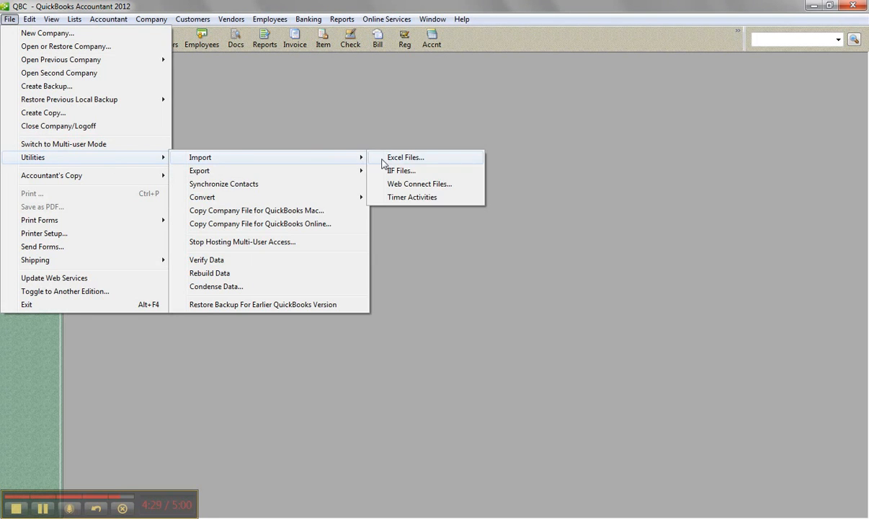
{"action": "left_click", "coordinate": [392, 171]}
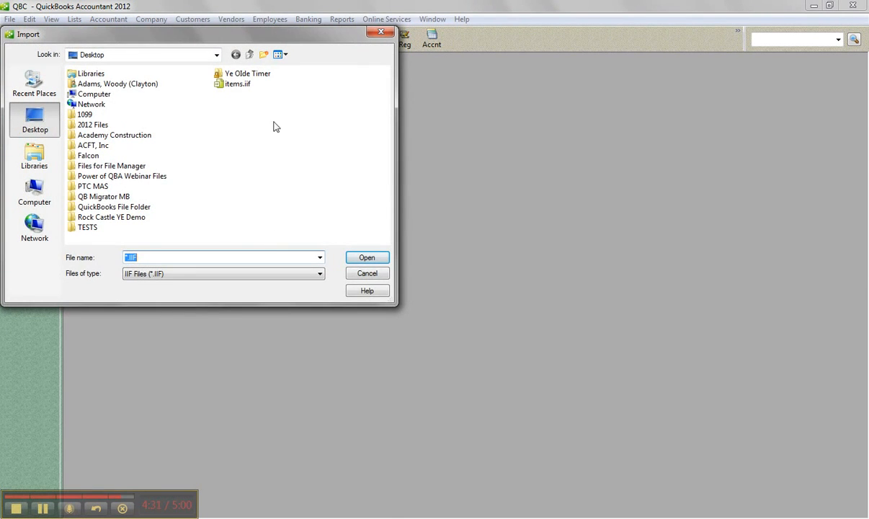
{"action": "double_click", "coordinate": [240, 84]}
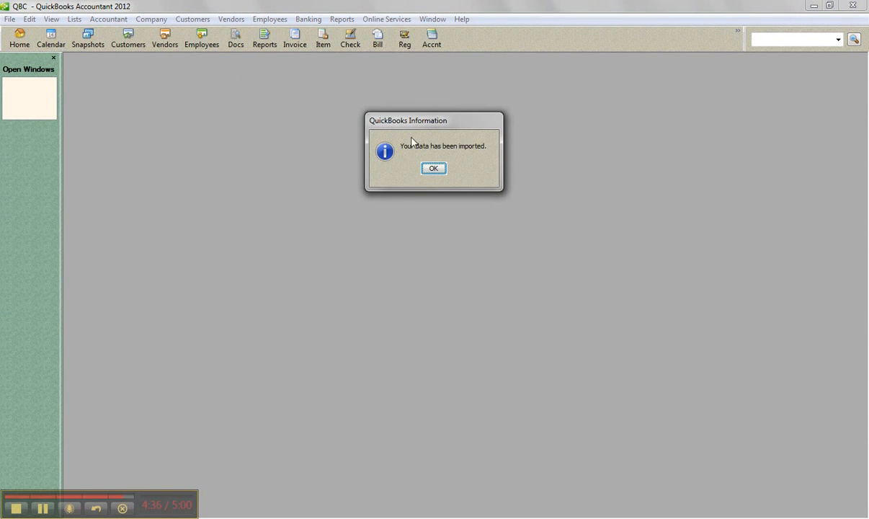
{"action": "left_click", "coordinate": [433, 169]}
Open the Item List and check the type of the item named midsized unit without an asterisk
{"action": "left_click", "coordinate": [73, 20]}
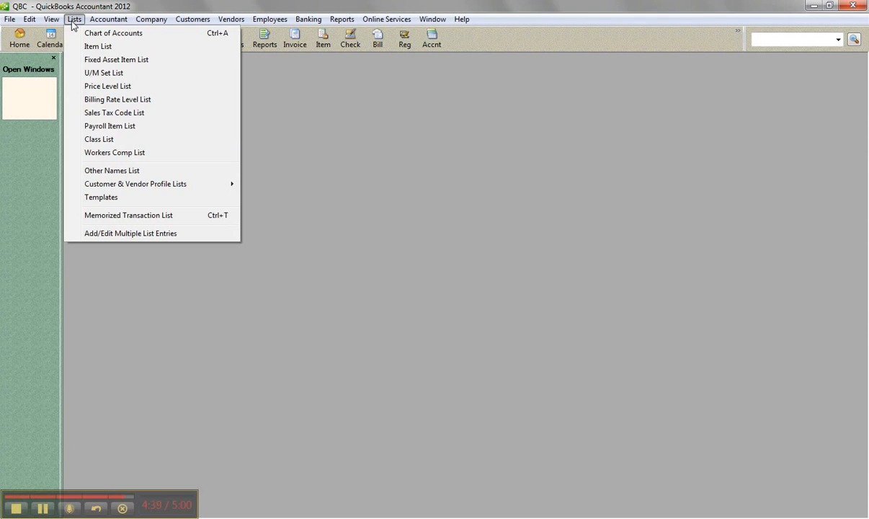
{"action": "left_click", "coordinate": [133, 45]}
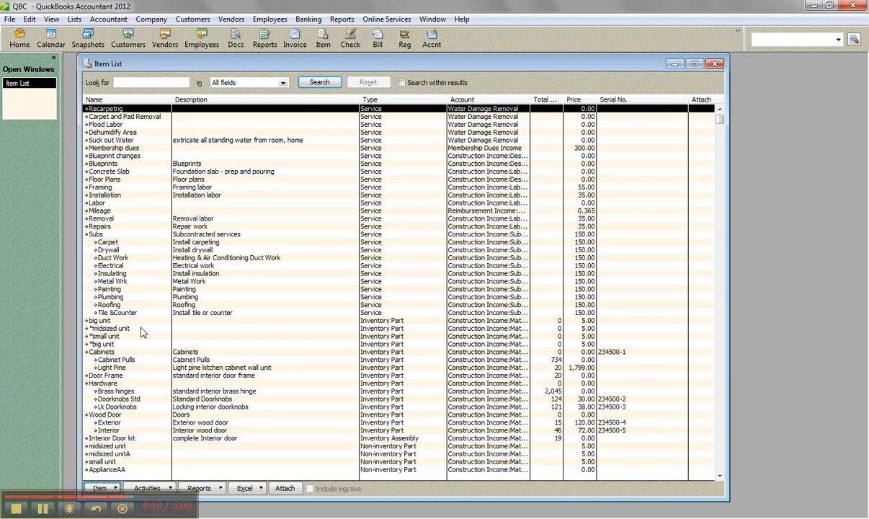
{"action": "left_click", "coordinate": [135, 447]}
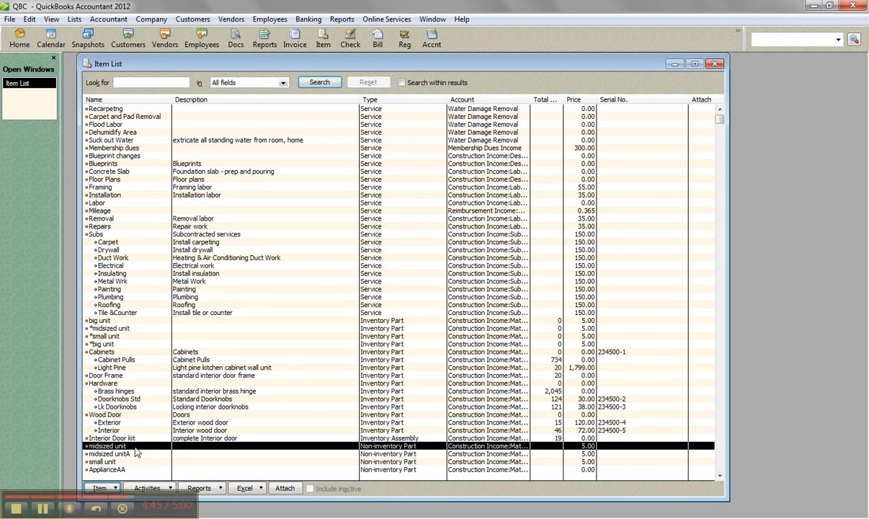
Make the inventory part *midsized unit inactive in the Item List
{"action": "left_click", "coordinate": [137, 328]}
{"action": "right_click", "coordinate": [138, 330]}
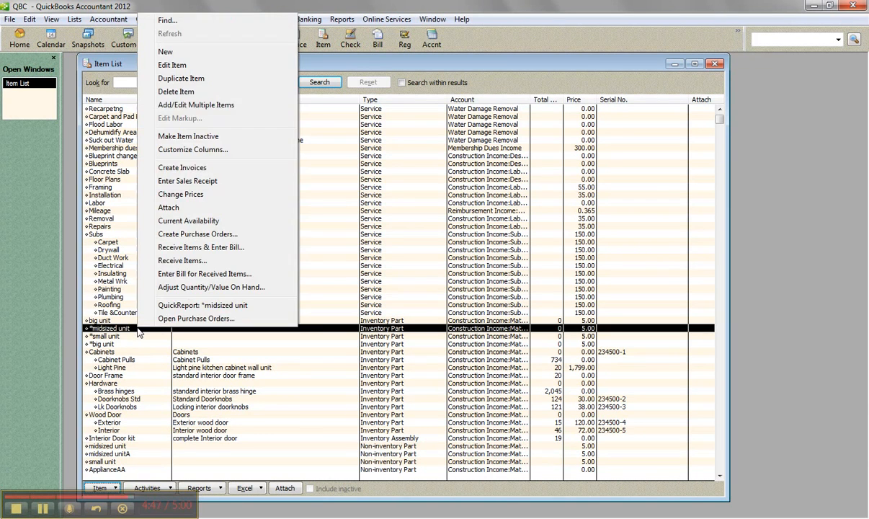
{"action": "left_click", "coordinate": [185, 137]}
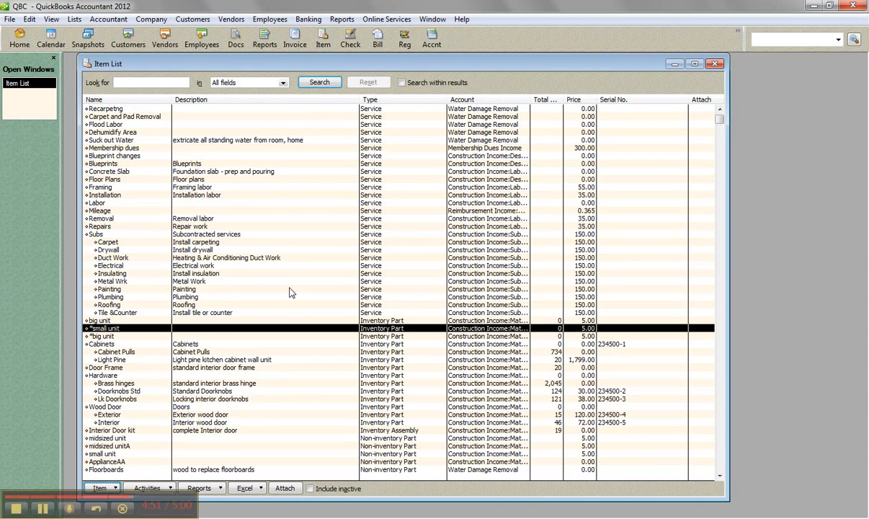